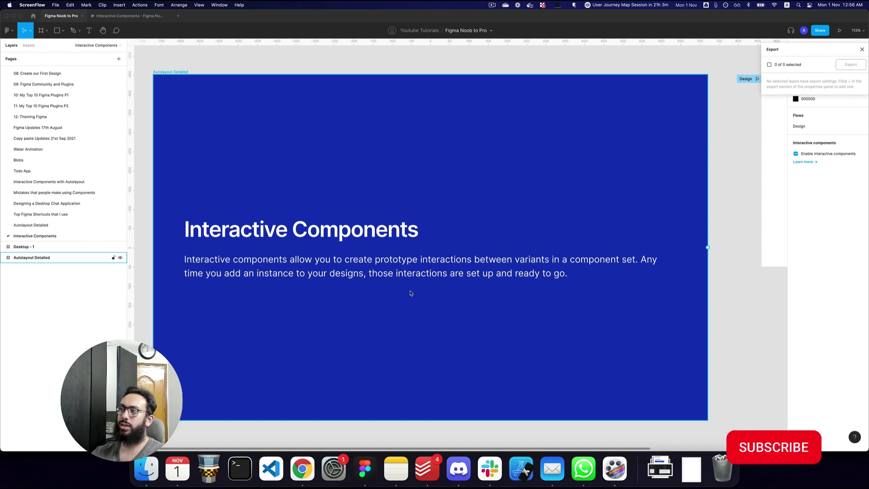
Dismiss the Export window that has no layers selected.
scroll(645, 138, up, 3)
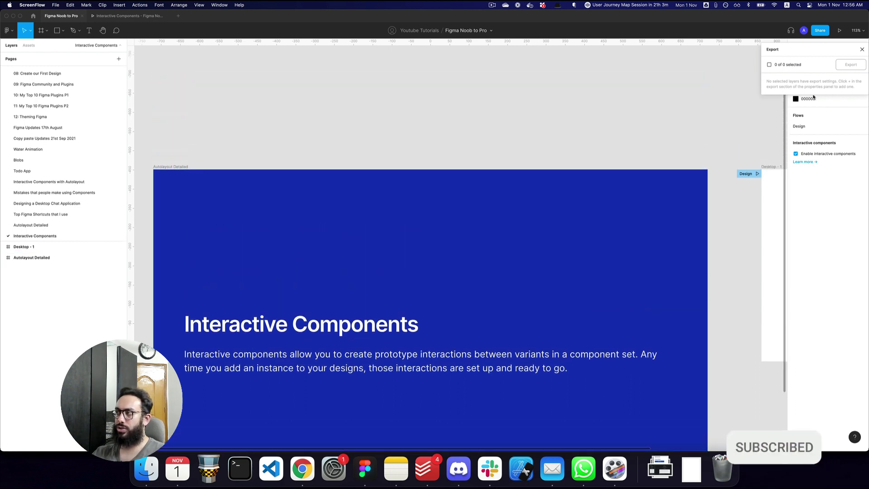
click(856, 64)
key(space)
click(864, 51)
Add a text layer reading "Save" in the upper middle of the Desktop - 1 frame.
scroll(599, 68, right, 10)
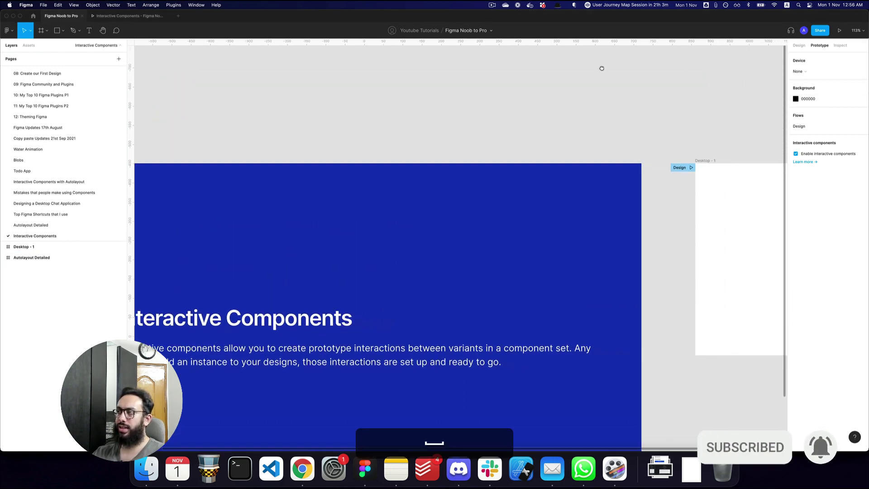
key(z)
click(621, 200)
key(t)
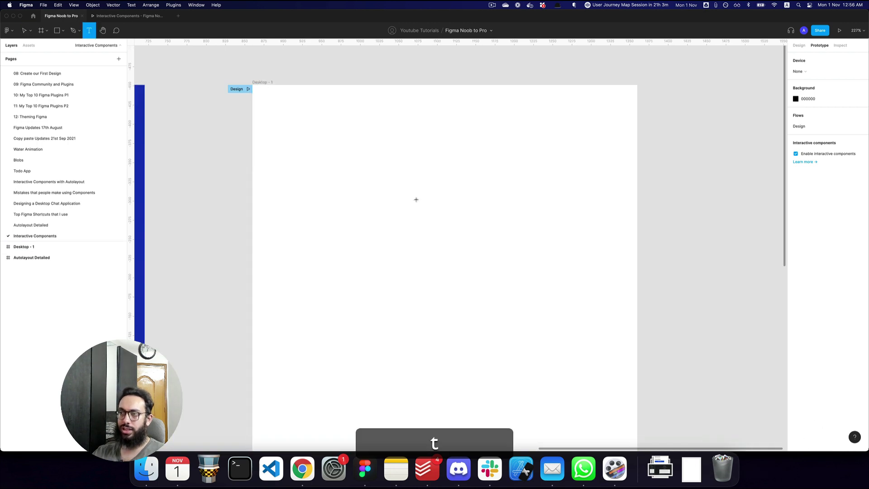
click(416, 208)
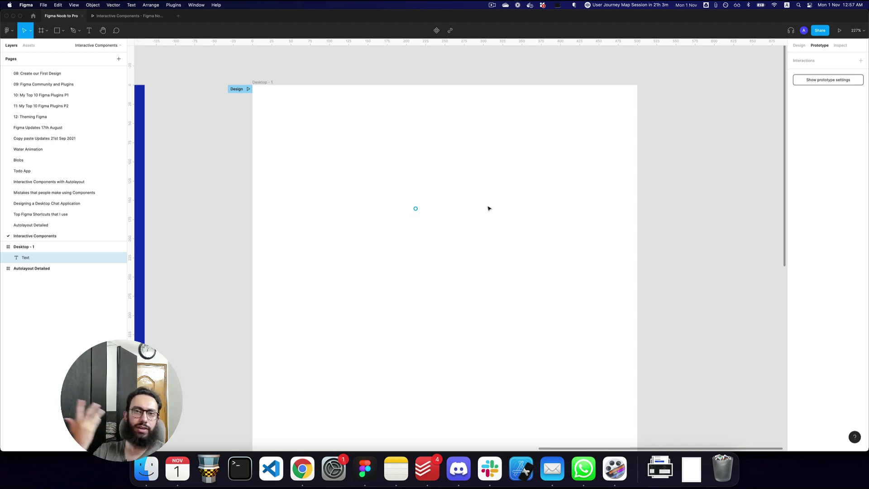
text(Save)
key(Escape)
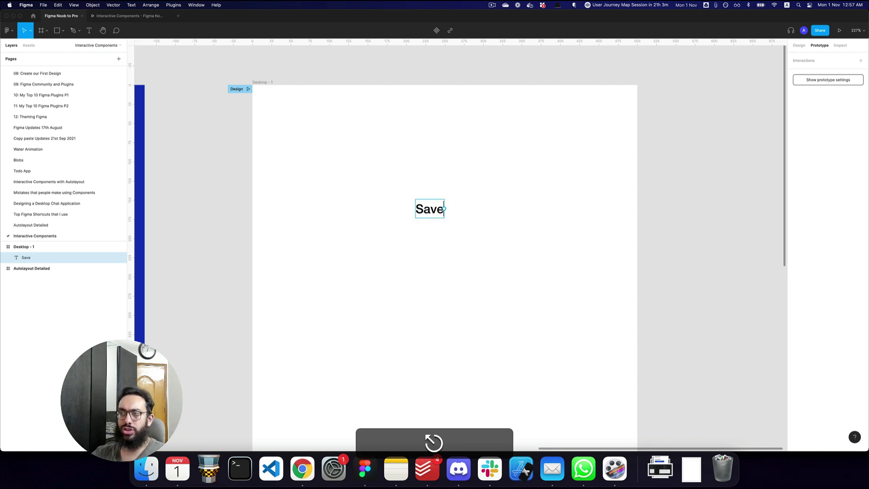
Apply the White colour style to the Save text and wrap it in an auto layout frame.
click(799, 46)
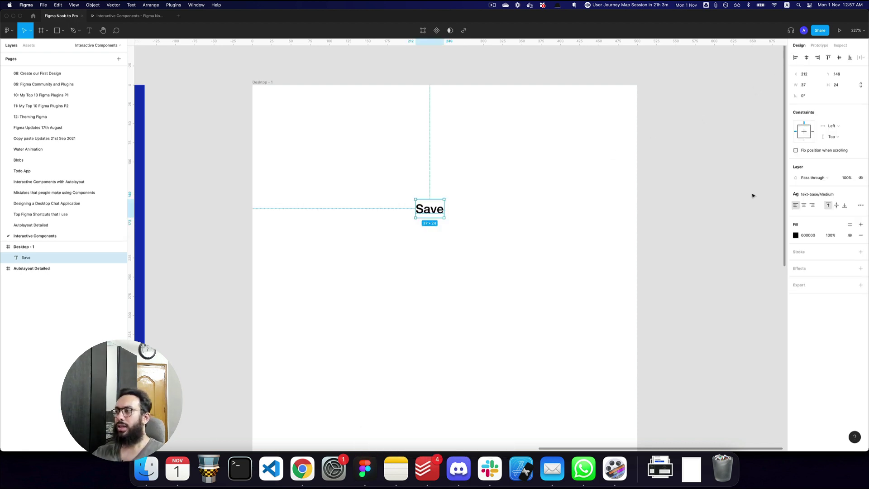
click(850, 225)
click(814, 288)
key(shift+a)
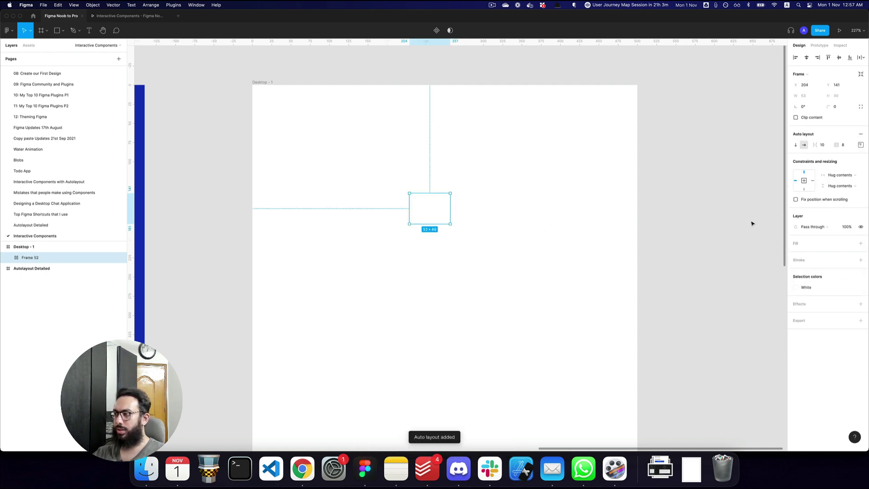
Fill the auto layout frame around the Save text with the Purple: 600 colour style.
click(850, 243)
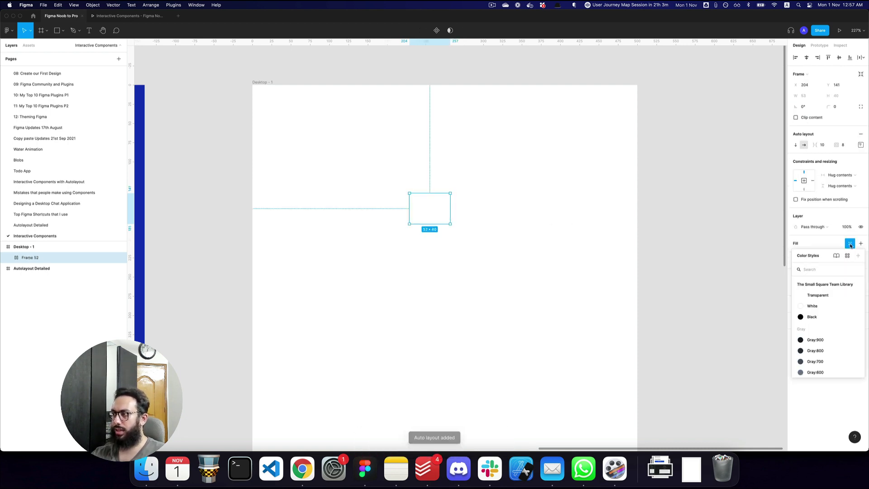
text(purple)
key(Down)
key(Down)
key(Down)
key(Down)
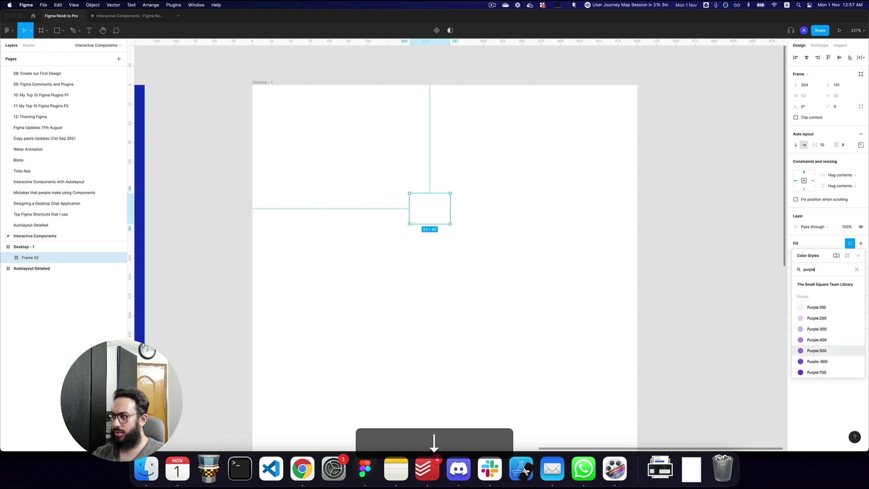
key(Down)
key(Return)
Set the Save button's corner radius to 4 and its horizontal padding to 20.
click(836, 106)
text(4)
key(Return)
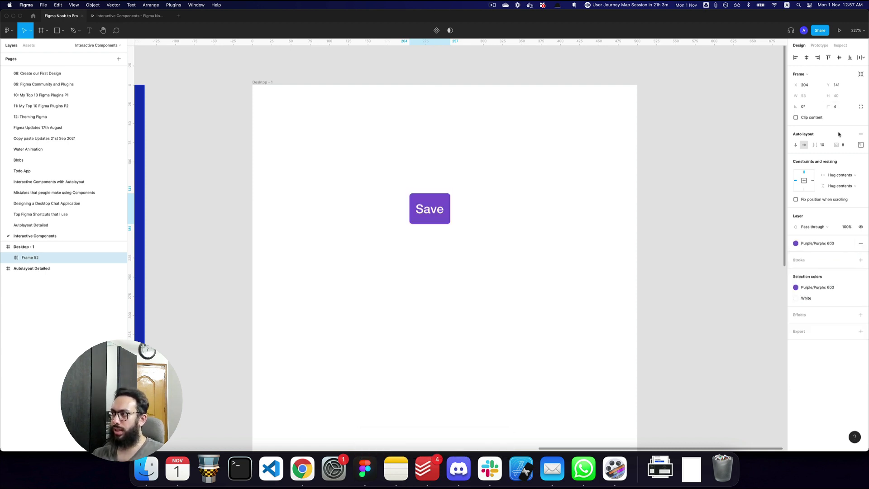
click(848, 145)
key(Right)
text(20)
key(Return)
Centre the Save button horizontally and vertically in the Desktop - 1 frame.
click(513, 256)
click(466, 213)
key(alt+h)
key(alt+v)
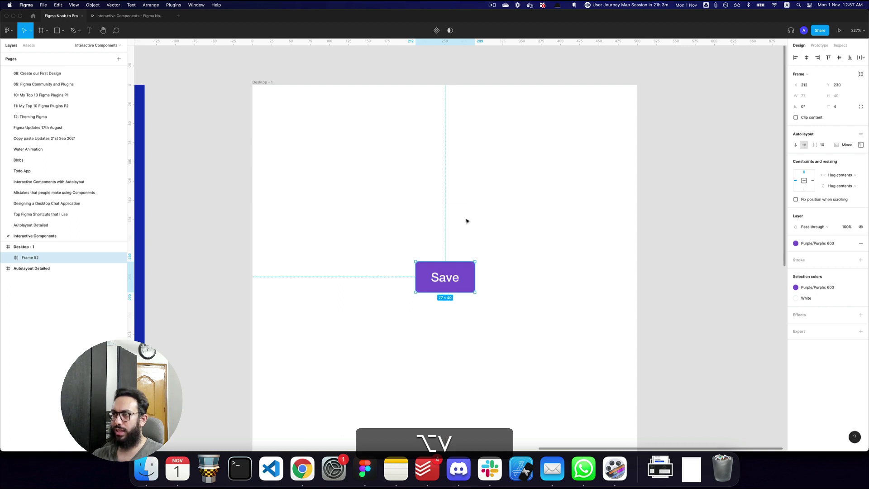
Rename the button frame as Button/Default and turn it into a component.
key(ctrl+r)
text(Button/P)
key(BackSpace)
text(Default)
key(Return)
key(ctrl+alt+k)
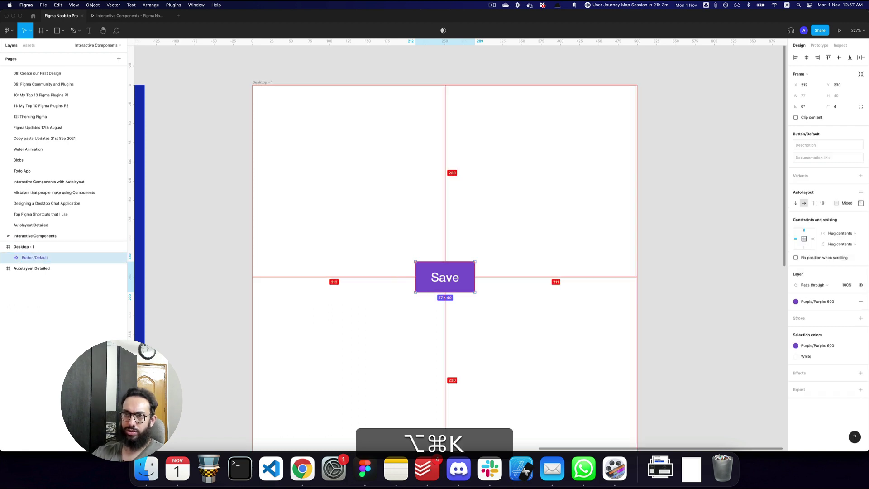
Move the Button/Default component out above the Desktop - 1 frame and add a variant to it.
key(space)
drag(451, 259, 304, 122)
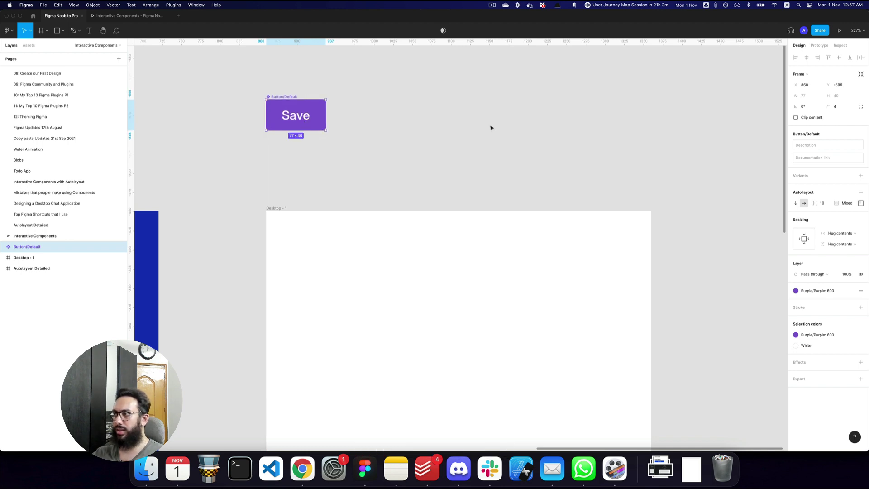
click(860, 176)
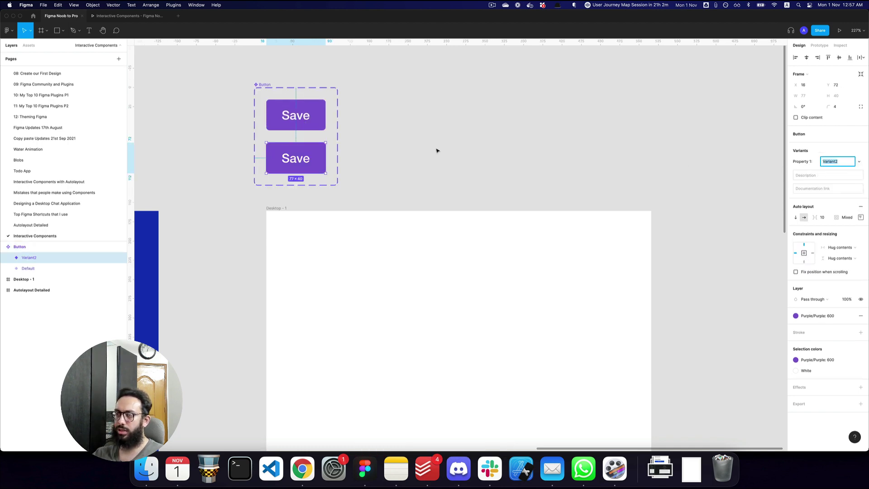
Name the second button variant Hover and set its fill to the Purple:700 colour style.
click(544, 159)
click(297, 115)
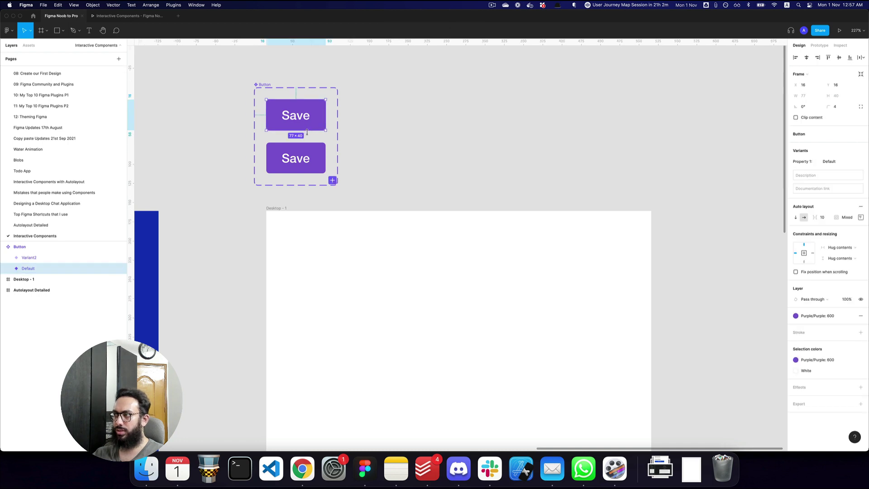
click(303, 155)
click(858, 162)
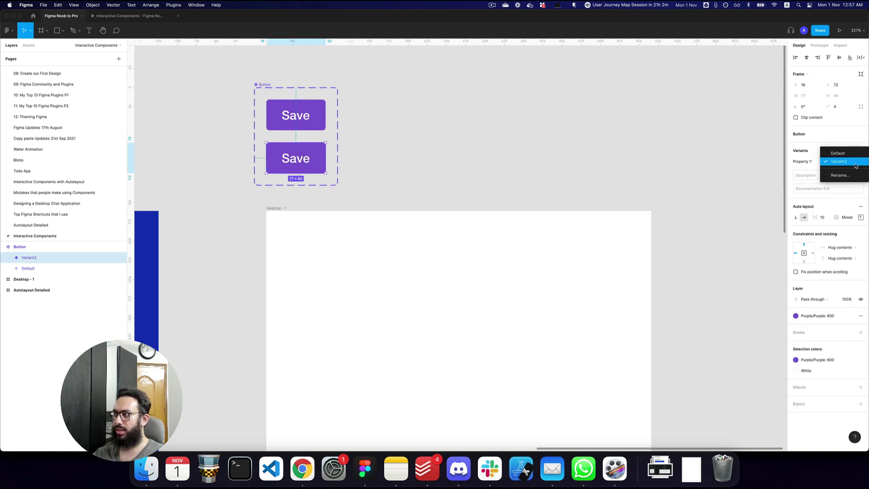
click(831, 162)
text(Hover)
key(Return)
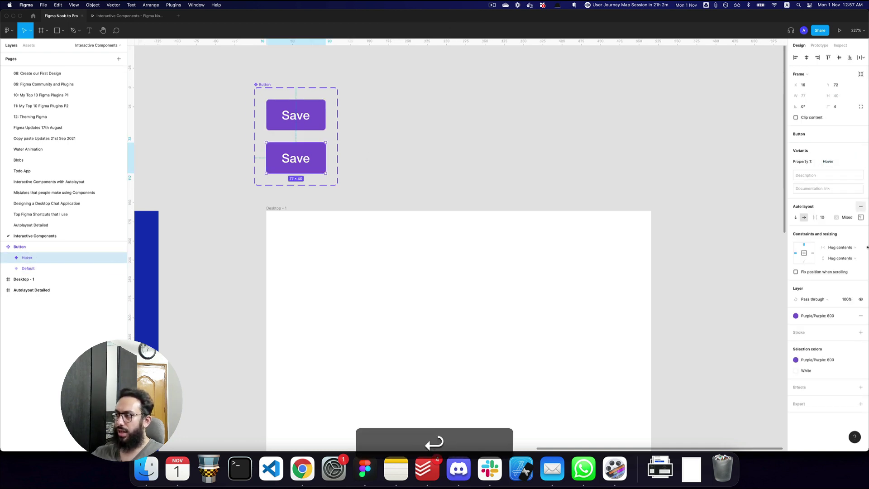
click(821, 315)
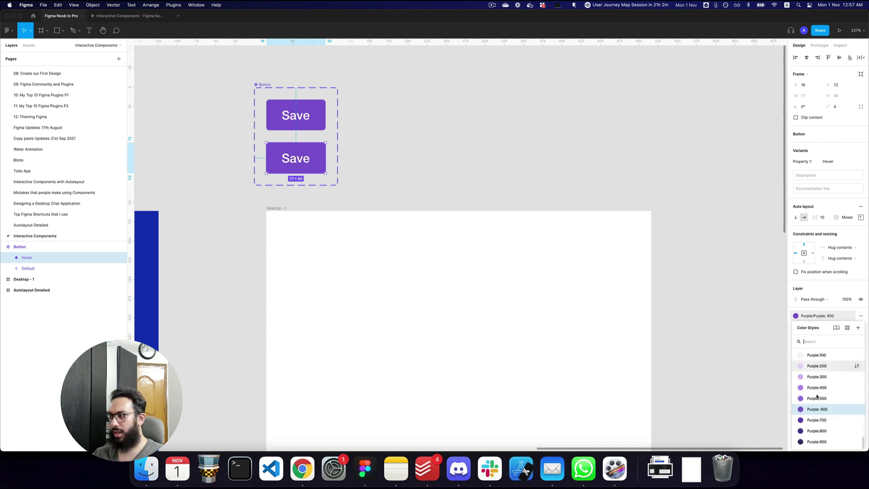
click(815, 420)
Move the Button component set up, aligned with the Desktop - 1 frame's edge, and give it a horizontal auto layout.
drag(266, 84, 278, 55)
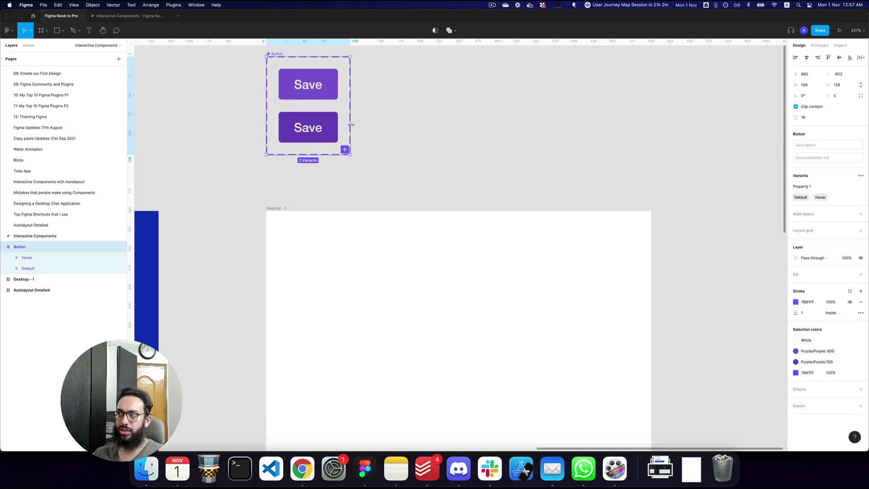
click(861, 214)
scroll(400, 91, up, 3)
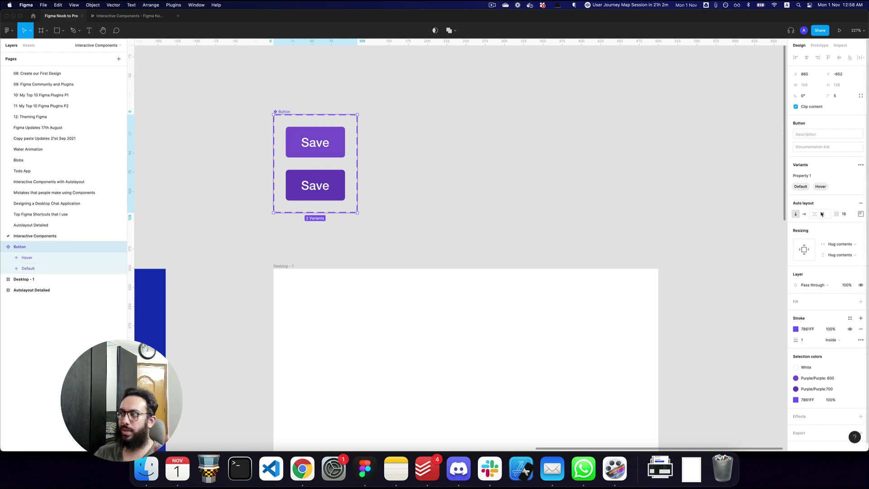
click(805, 215)
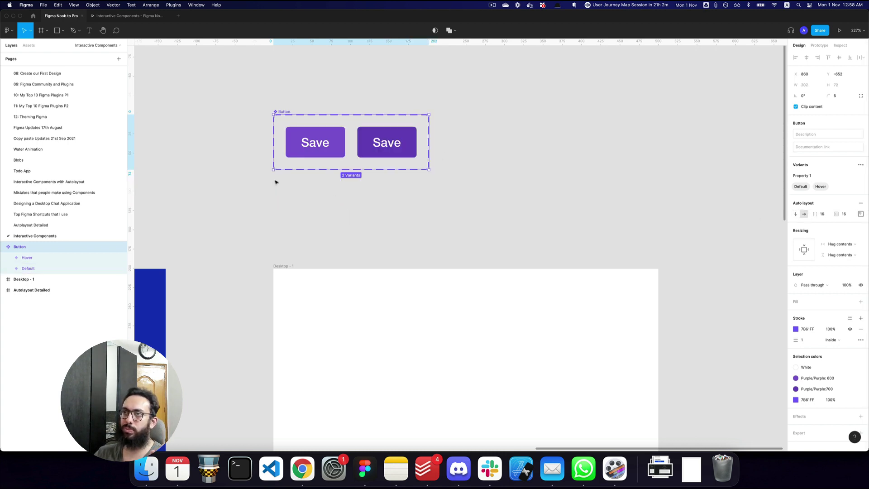
click(393, 156)
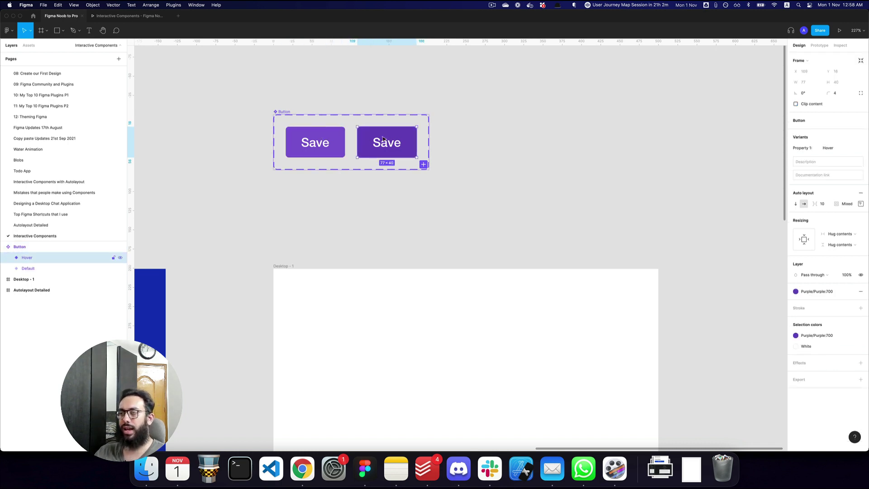
click(335, 145)
key(super+d)
key(super+z)
key(super+z)
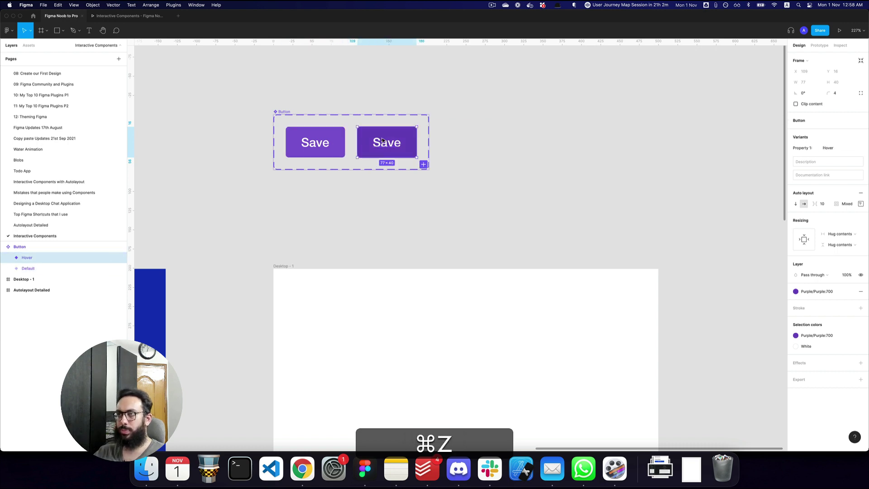
Duplicate the Hover variant and name the copy Saving.
key(super+d)
text(Saving)
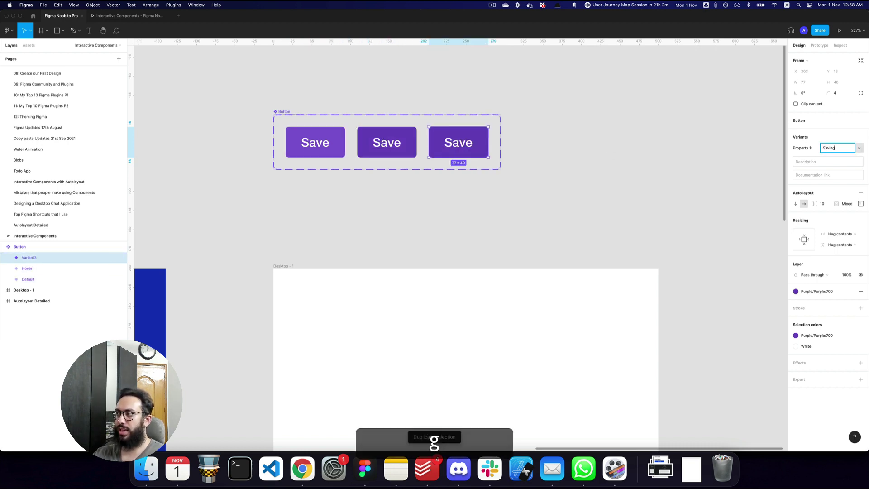
key(Return)
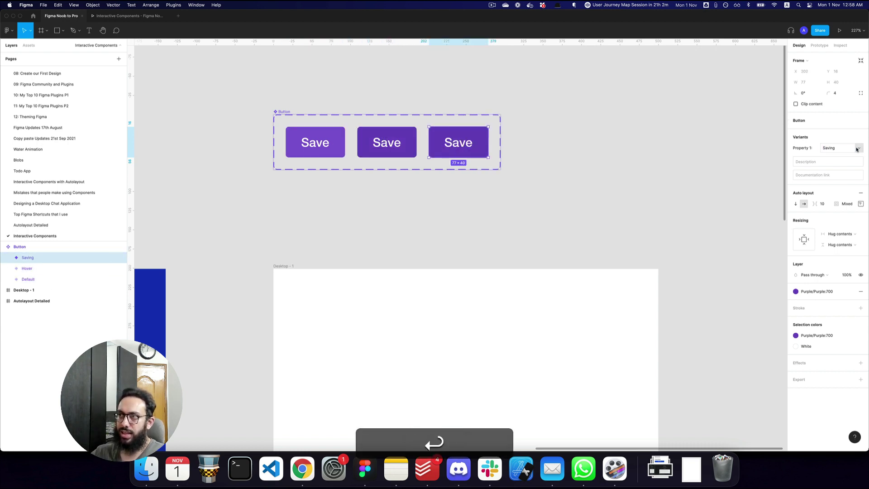
Change the Saving variant's button text to "Saving...".
key(Return)
key(Return)
text(Saving)
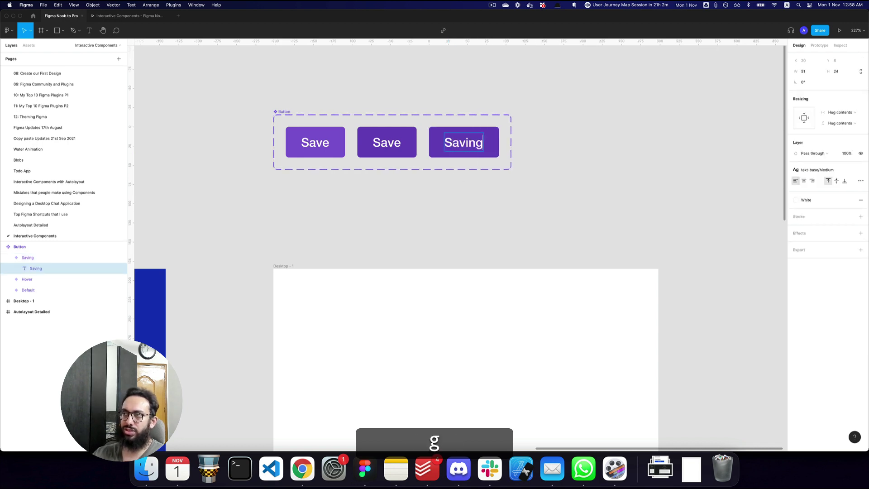
text(...)
key(Escape)
key(Escape)
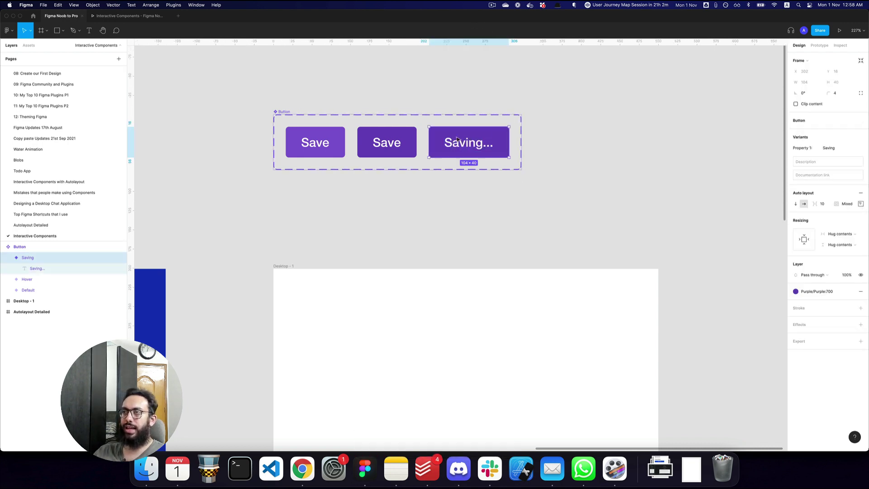
Duplicate the Default variant and name the copy Saved.
click(68, 289)
key(cmd+d)
key(Right)
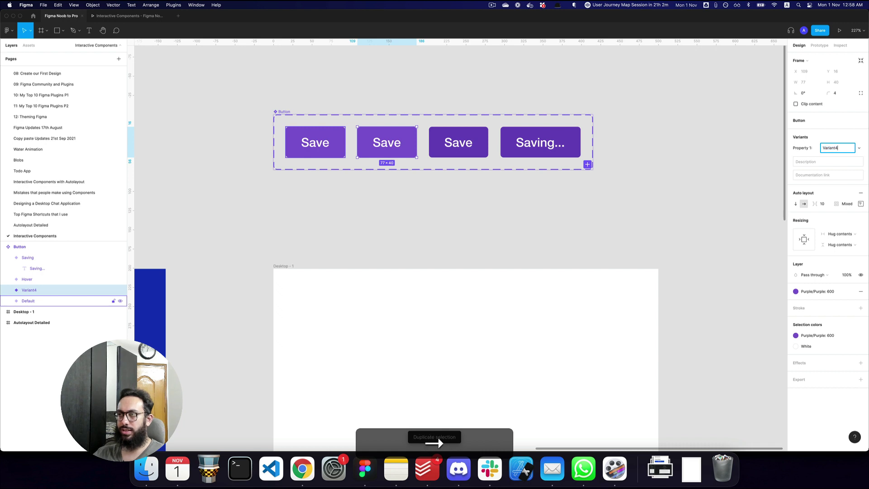
key(cmd+a)
text(Saved)
key(Return)
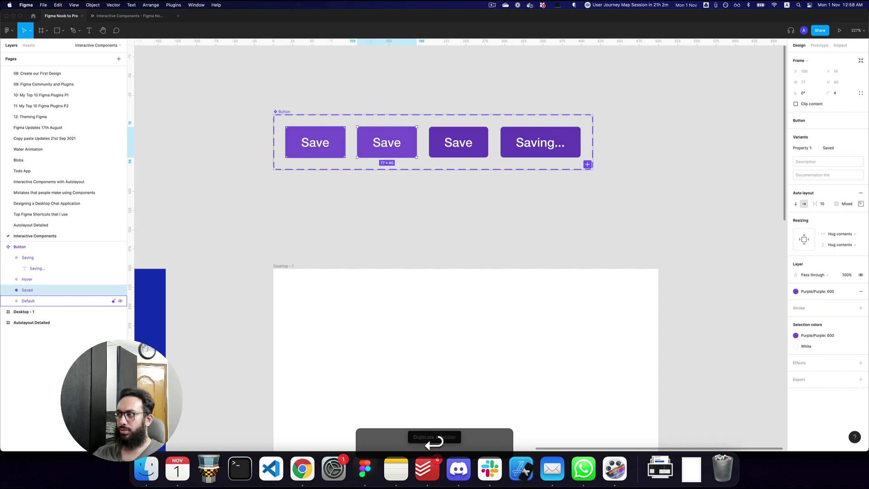
Reorder the Saved variant to the end of the button row and change its text to "Saved".
key(Right)
key(Right)
double_click(560, 143)
key(cmd+Right)
text(d)
key(Escape)
click(608, 154)
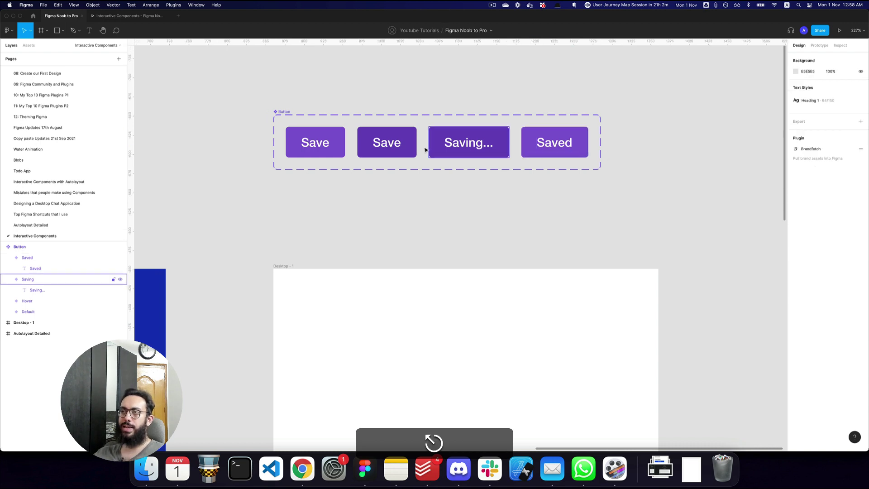
Select the Default variant and collapse the expanded variant layers.
click(335, 148)
key(alt+shift)
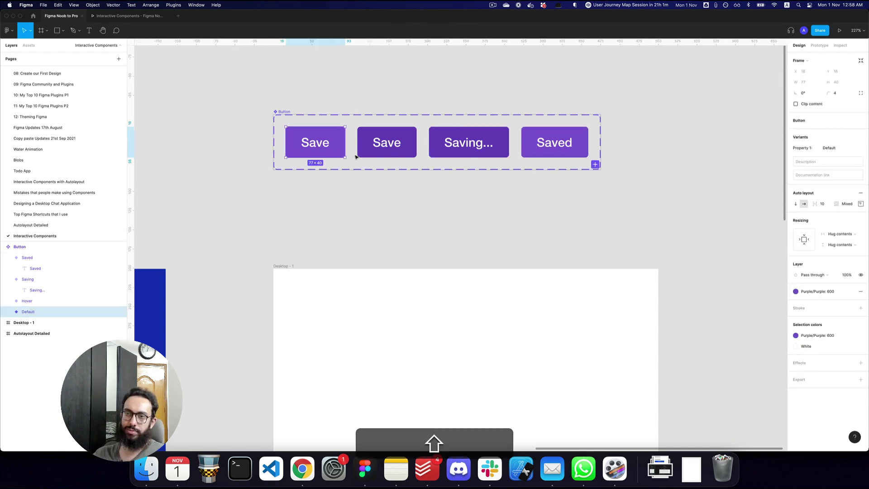
key(alt+l)
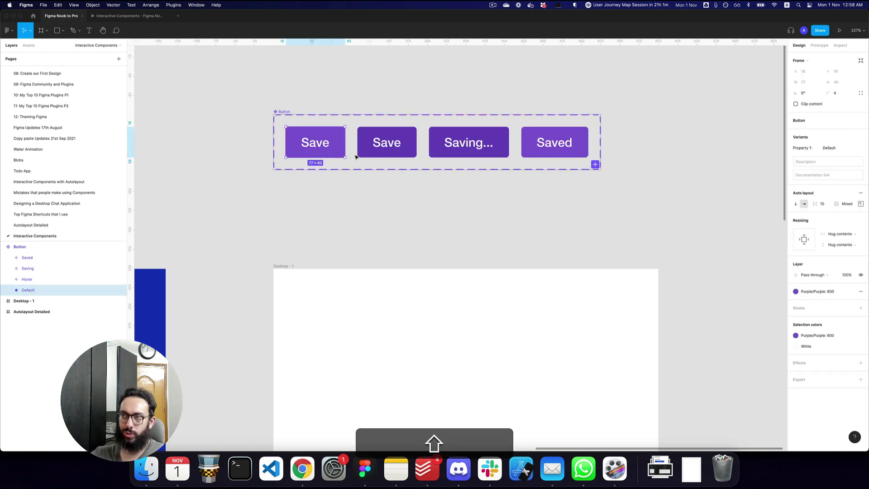
Switch from design to prototype mode for the Default variant.
key(shift+e)
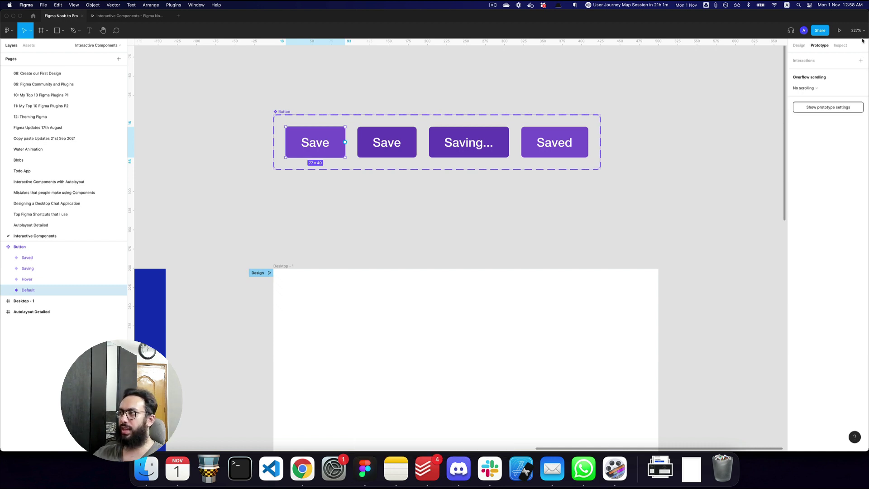
key(shift+e)
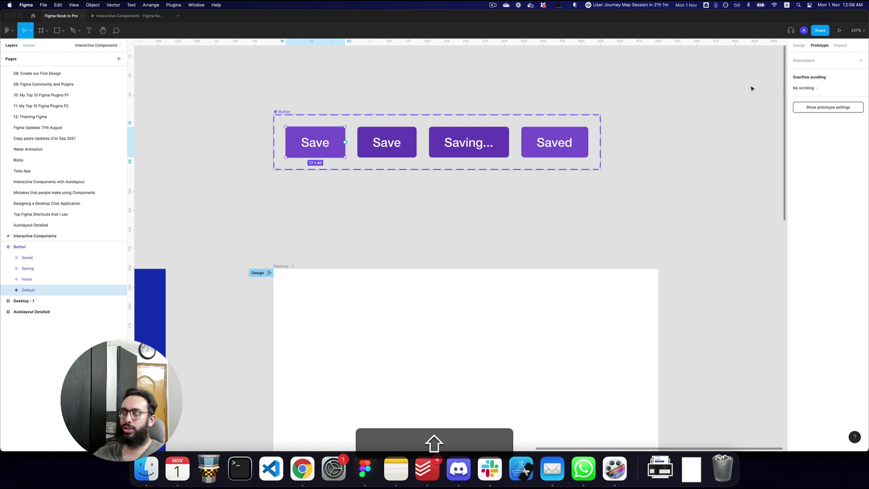
key(shift+e)
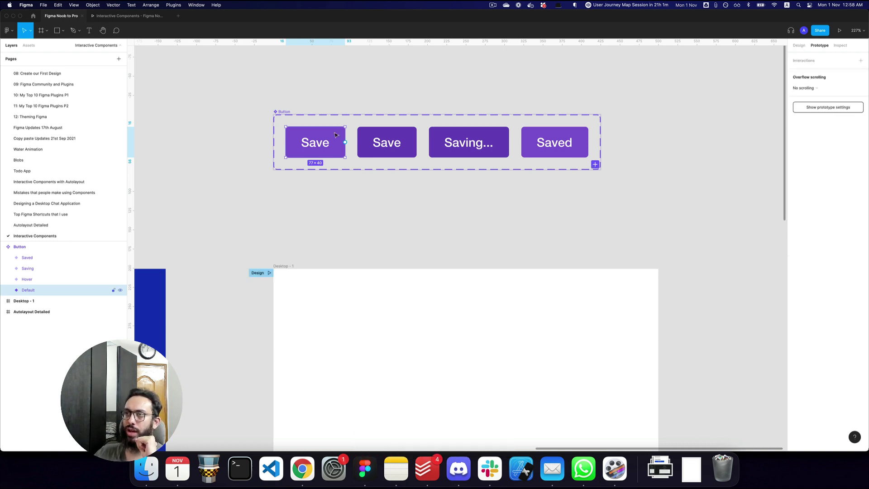
Make the Default variant change to Hover while hovering, and the Hover variant change to Saving on click.
drag(347, 142, 365, 144)
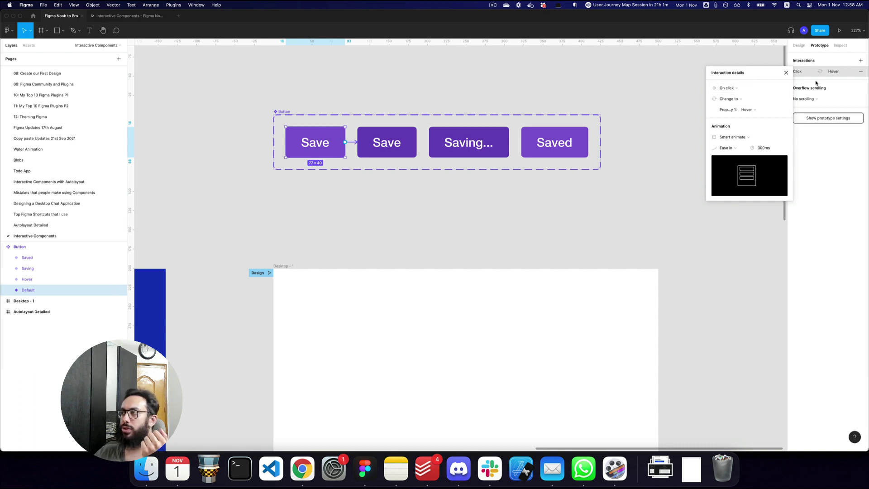
click(733, 88)
click(741, 104)
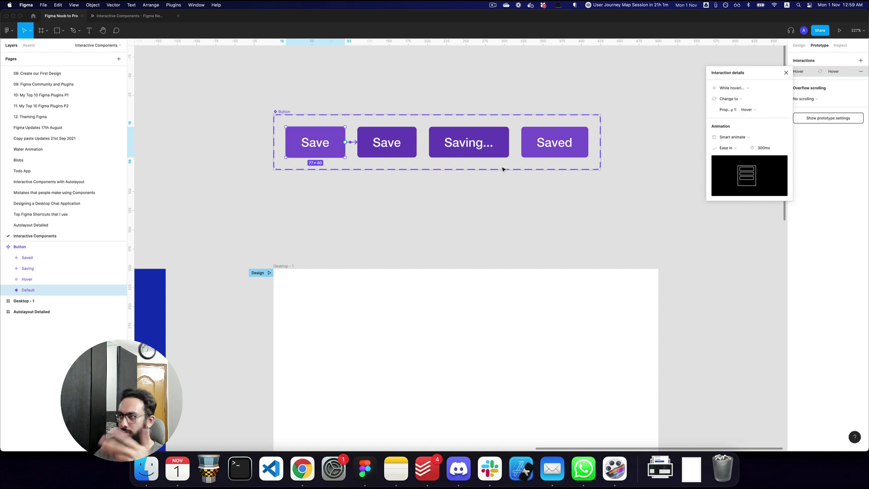
click(410, 144)
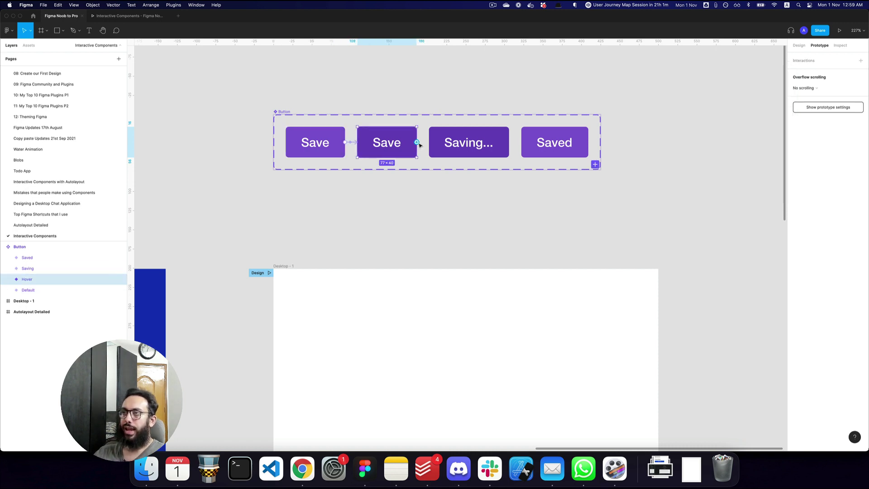
drag(417, 143, 446, 145)
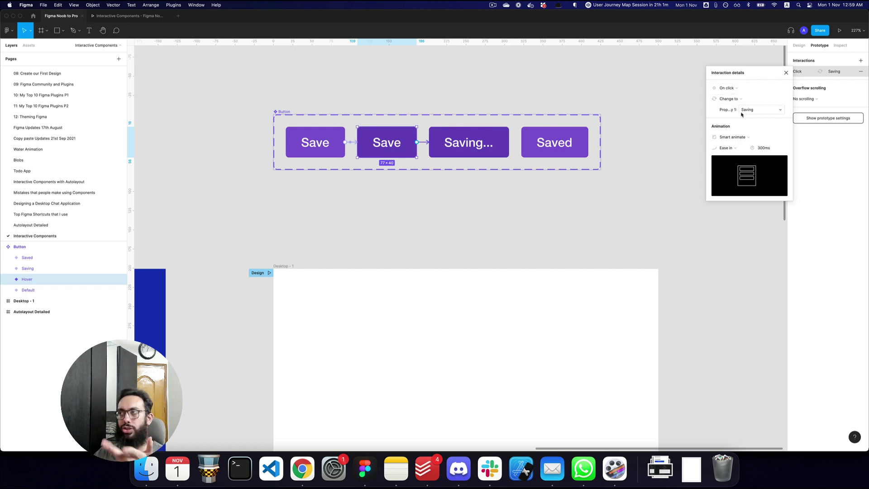
Connect the Saving variant to Saved with an After delay trigger of 3000 ms.
click(500, 145)
drag(509, 142, 555, 144)
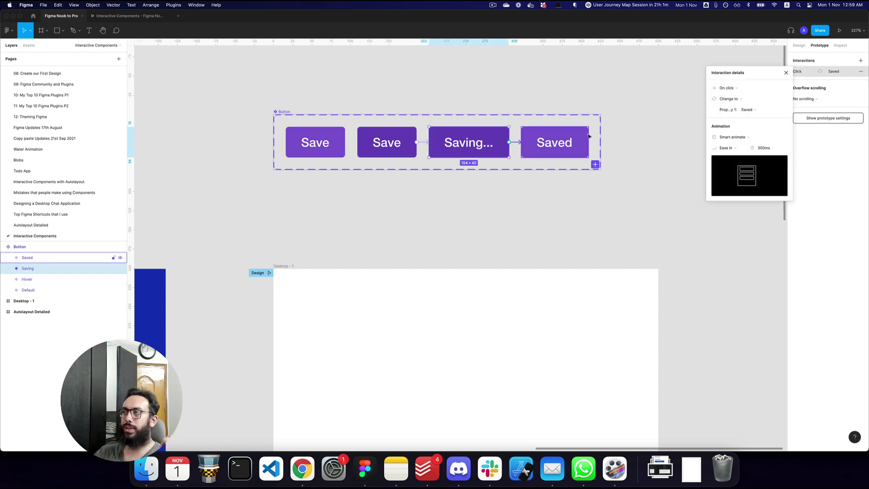
click(728, 89)
click(731, 172)
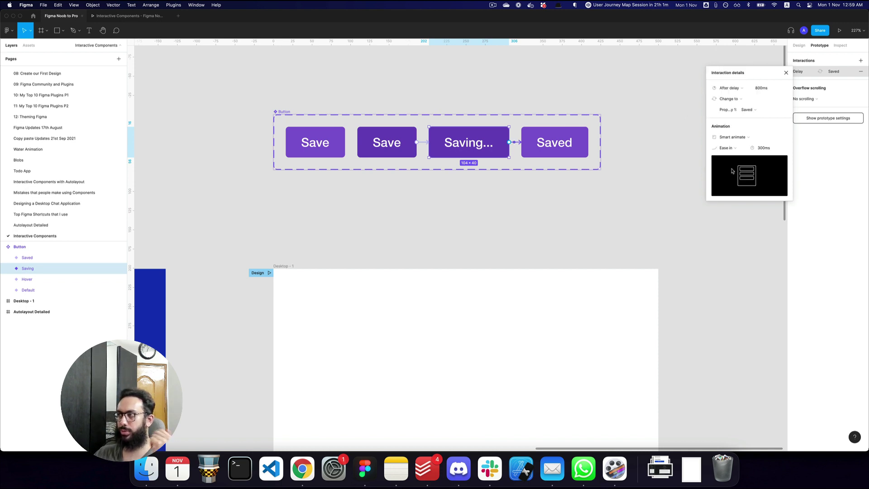
click(763, 87)
text(200)
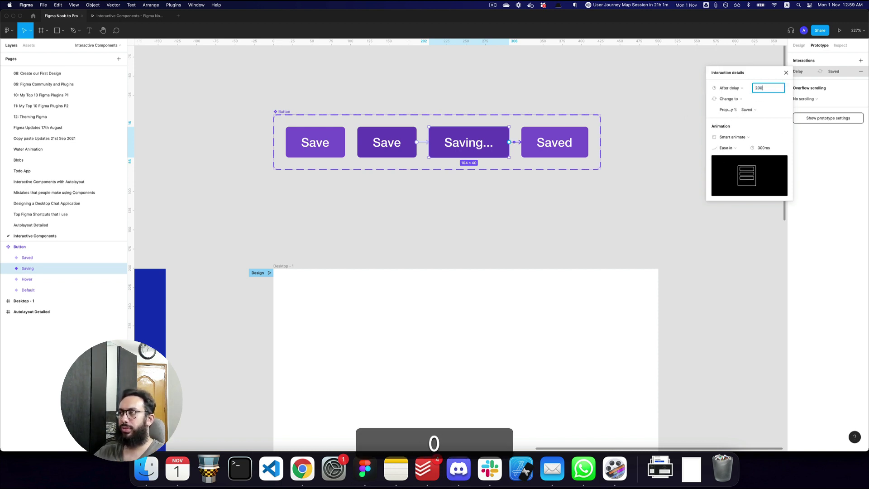
text(0)
key(Return)
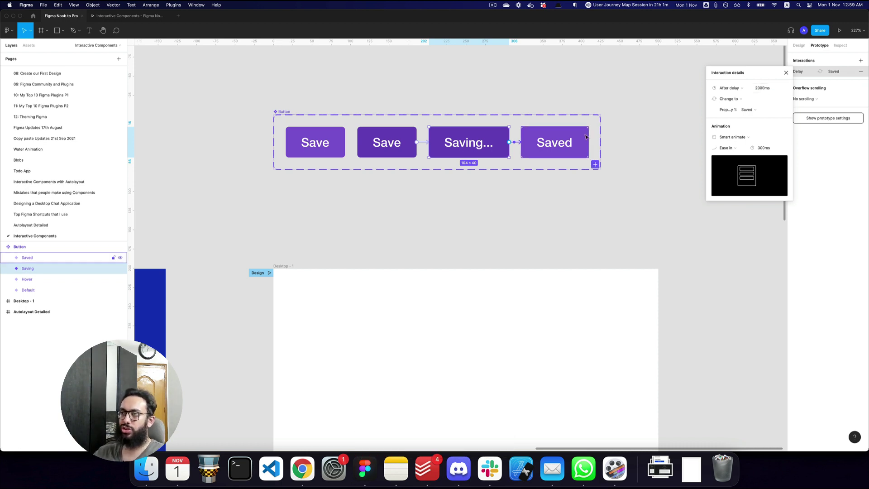
Place an instance of the Default button in the Desktop - 1 frame and centre it horizontally and vertically.
click(622, 141)
click(312, 146)
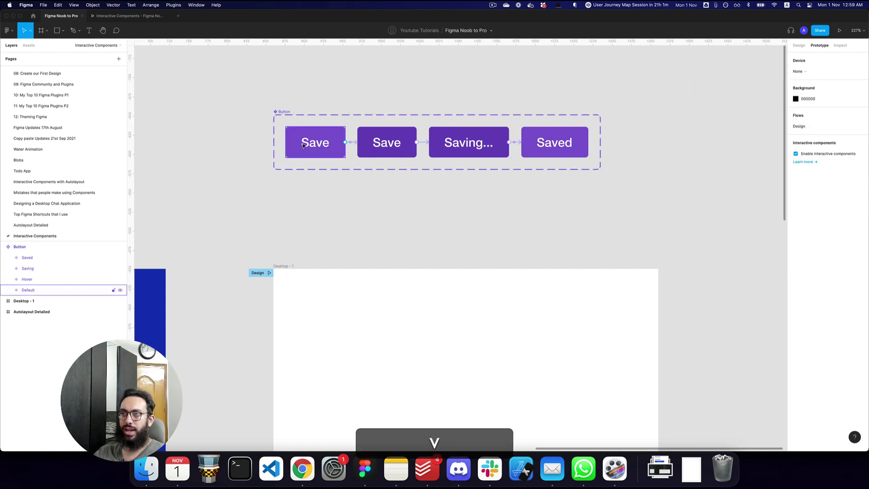
drag(311, 146, 416, 353)
scroll(416, 353, down, 5)
key(alt+h)
key(alt+v)
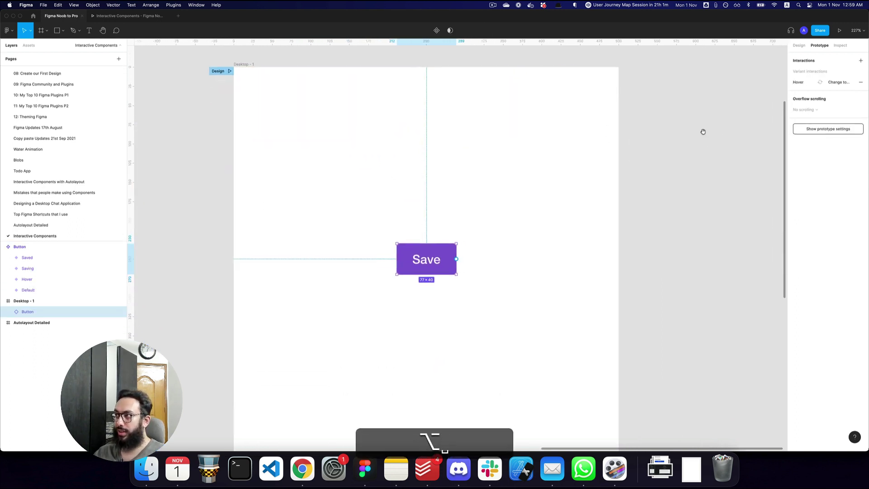
Set the horizontal constraint of the button instance in the Desktop - 1 frame to Center.
click(800, 45)
click(858, 213)
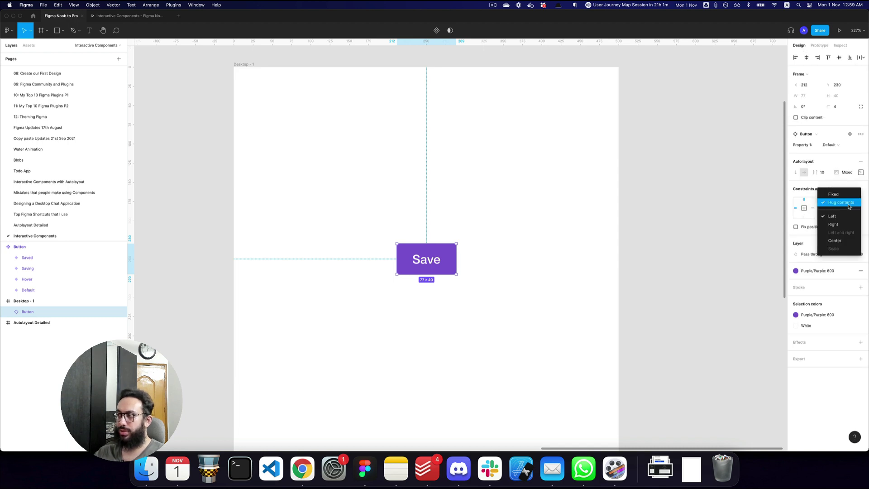
click(838, 243)
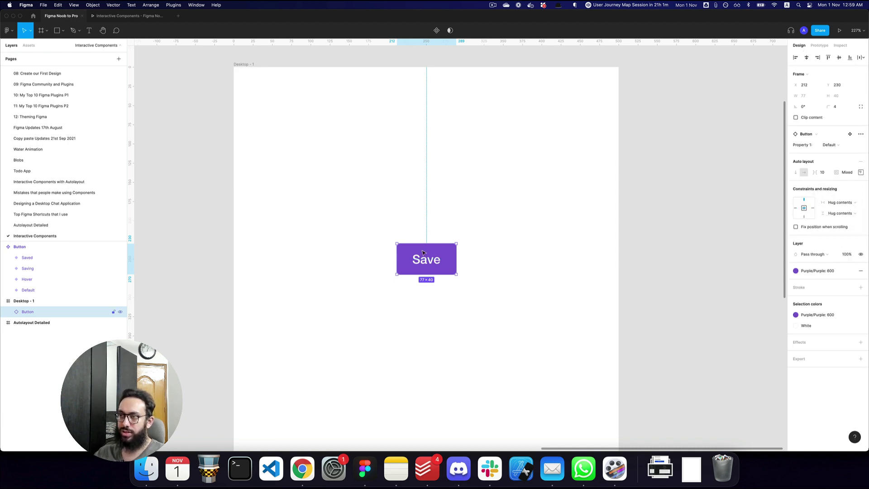
Run the prototype, test the Save button's hover and click interactions, and return to the design file.
key(super)
key(super+Return)
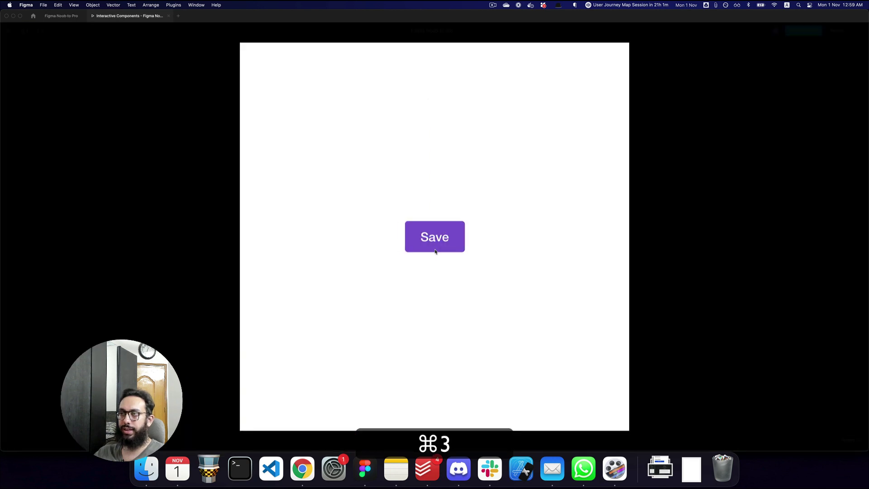
key(r)
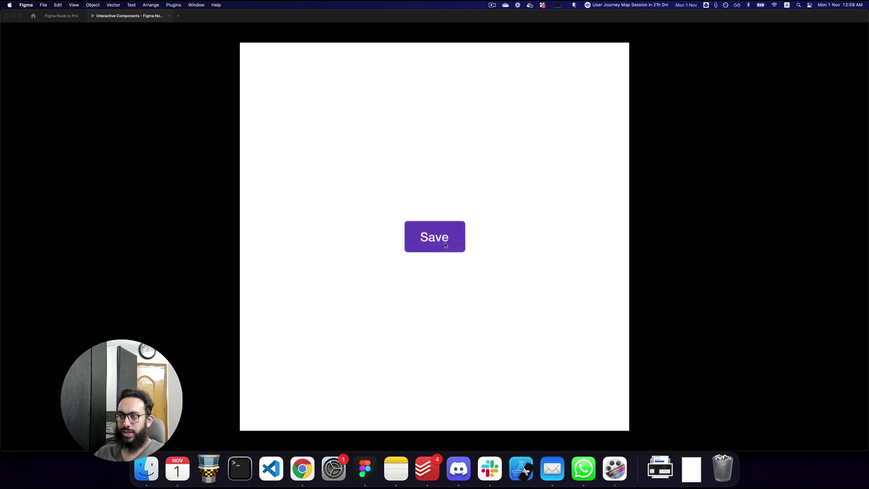
click(445, 244)
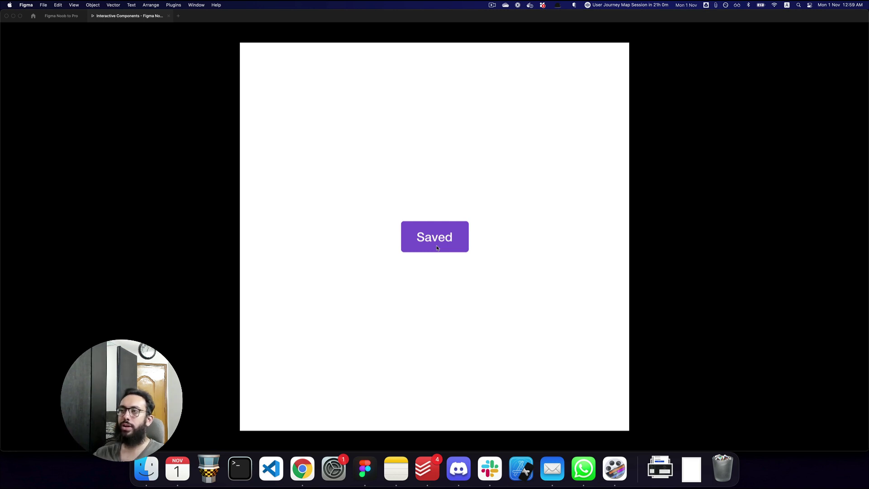
key(super+2)
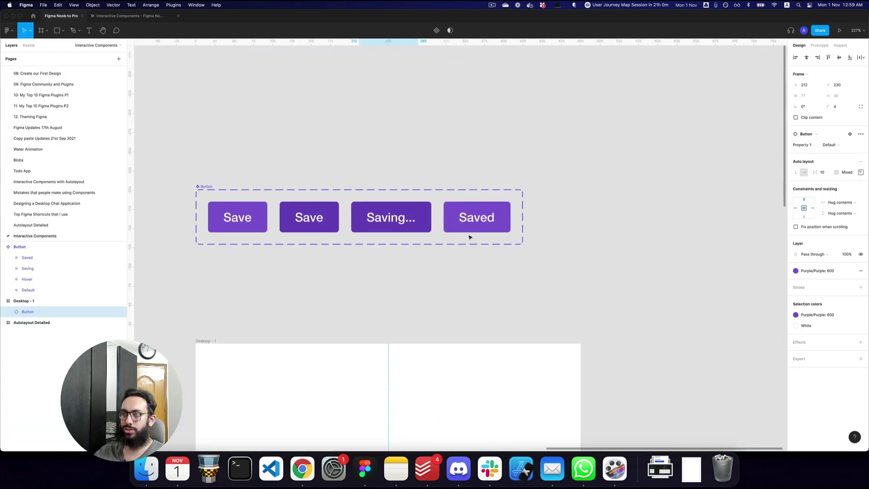
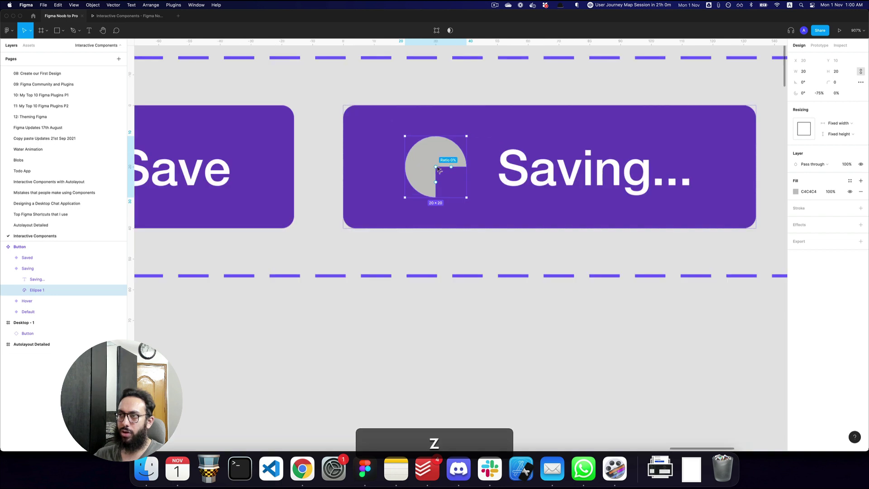
Hollow out the three-quarter ellipse in the Saving variant to a ratio of about 68% and set its corner radius to 24.
drag(436, 167, 421, 152)
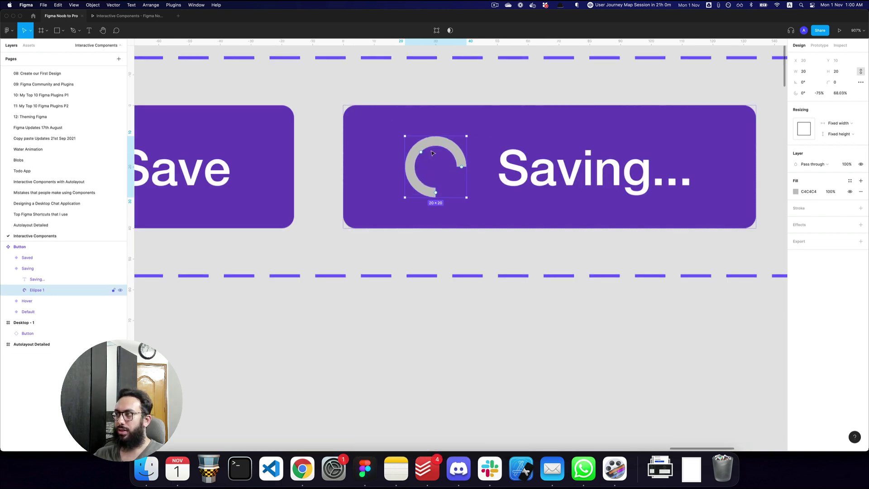
click(847, 94)
click(841, 84)
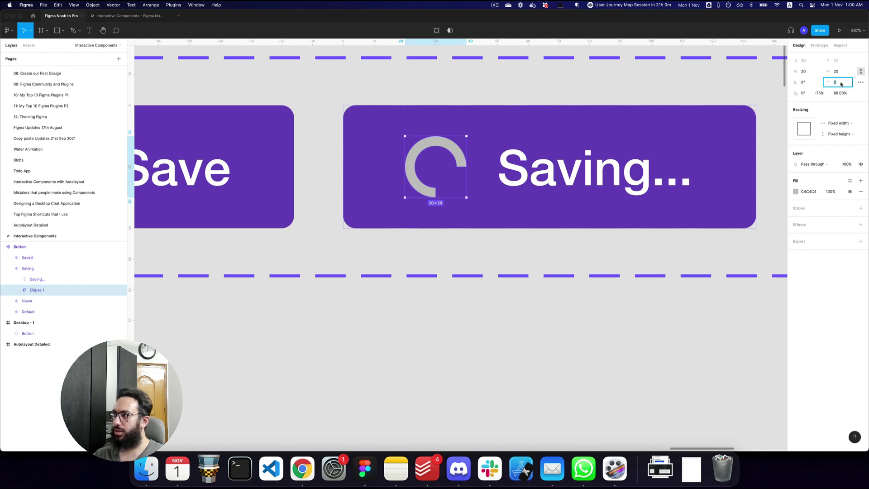
text(24)
key(Return)
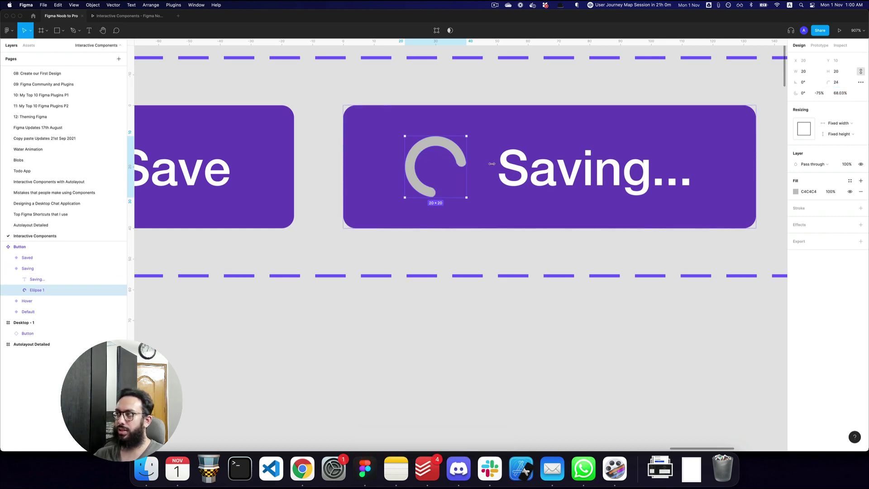
Reshape the ellipse into a short, thinner arc with a 90° start, a sweep of about -29% and a ratio of about 76%.
mouse_move(460, 161)
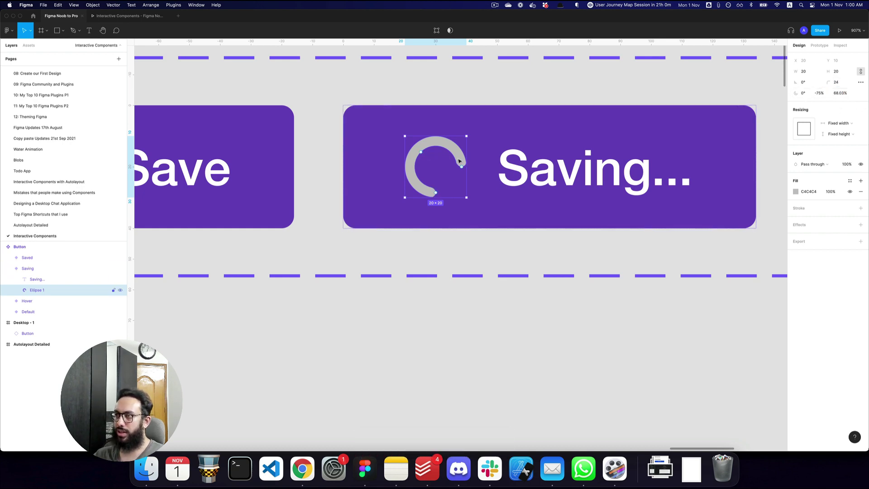
mouse_move(420, 152)
mouse_down()
mouse_move(467, 168)
mouse_move(441, 144)
mouse_move(451, 195)
mouse_move(458, 148)
mouse_move(415, 184)
mouse_move(434, 189)
mouse_move(424, 156)
mouse_move(413, 164)
mouse_move(417, 145)
mouse_move(439, 140)
mouse_move(422, 184)
mouse_move(448, 190)
mouse_move(428, 192)
mouse_move(417, 161)
mouse_move(431, 140)
mouse_up()
mouse_move(449, 190)
mouse_down()
mouse_move(459, 190)
mouse_move(448, 189)
mouse_up()
drag(431, 140, 466, 160)
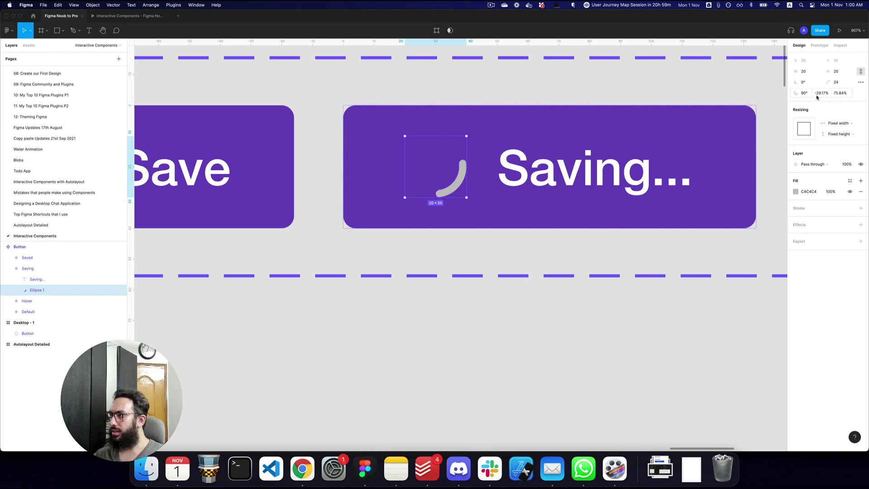
Set the arc's start angle to 0°.
click(821, 93)
key(shift+Tab)
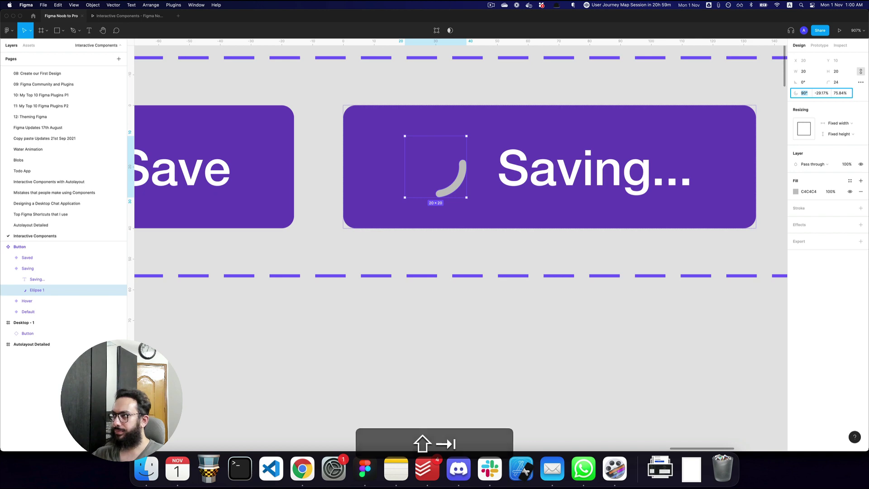
text(20)
key(Tab)
click(806, 93)
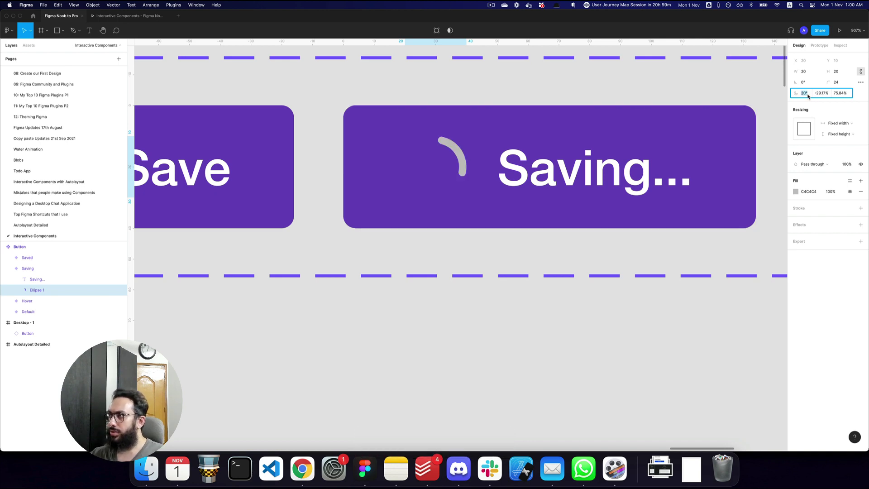
text(0)
key(Return)
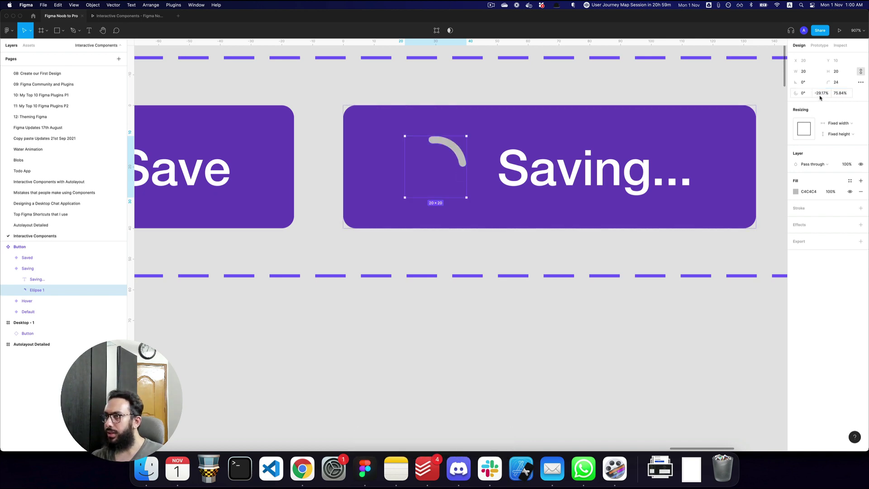
Shorten the arc to a sweep of -25%.
drag(431, 141, 438, 143)
key(Escape)
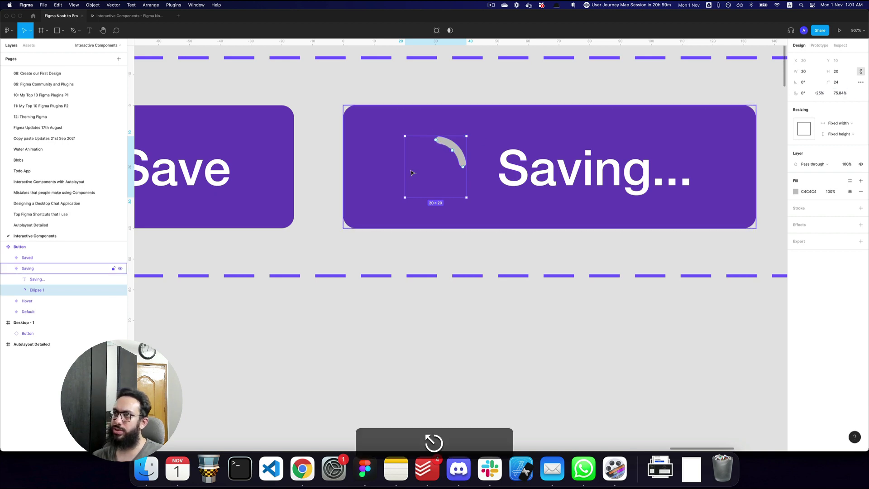
key(Escape)
key(super+z)
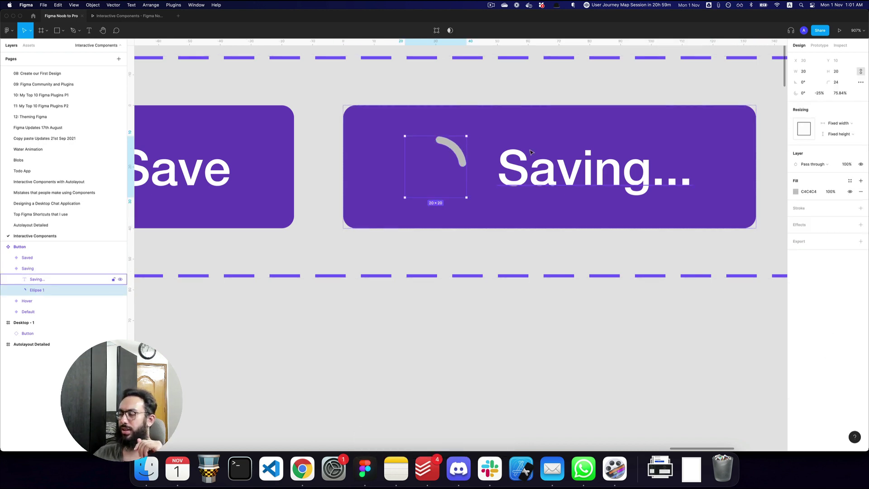
Apply the White color style to the arc's fill.
click(851, 181)
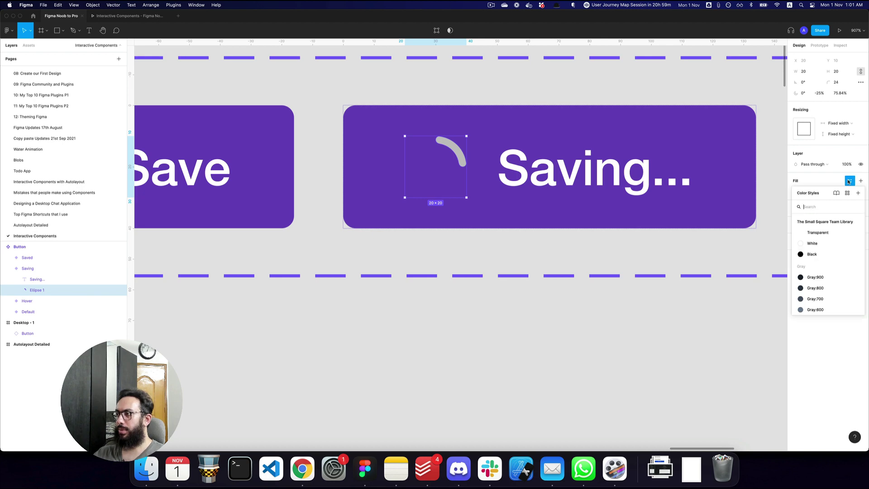
text(wh)
key(Return)
key(Escape)
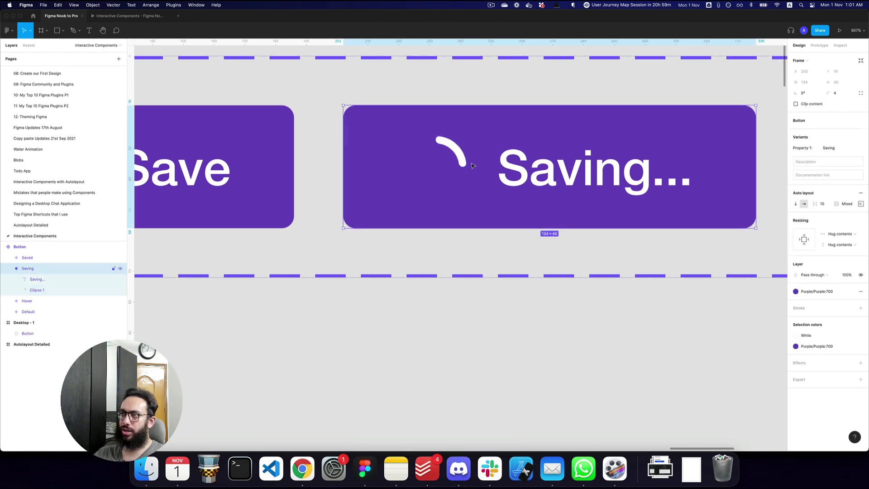
Copy the white arc out of the Saving variant onto the empty canvas above the left end of the Button component set.
key(shift+1)
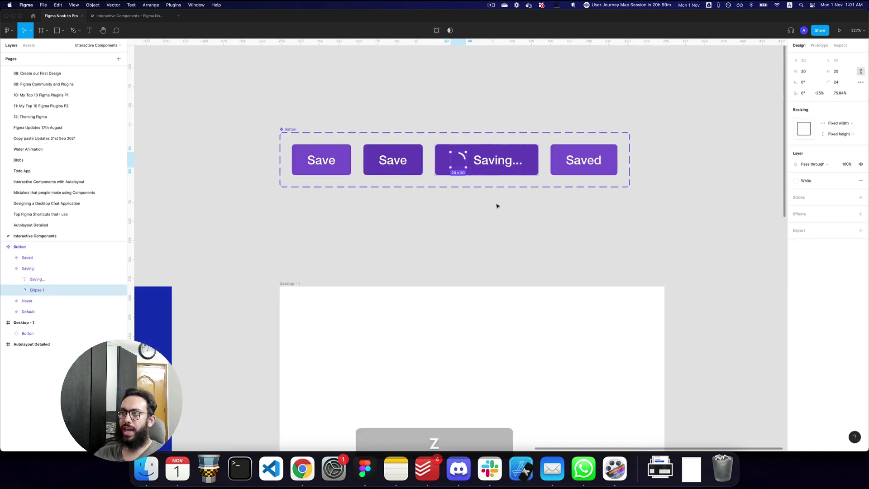
click(462, 158)
double_click(462, 159)
key(z)
click(474, 159)
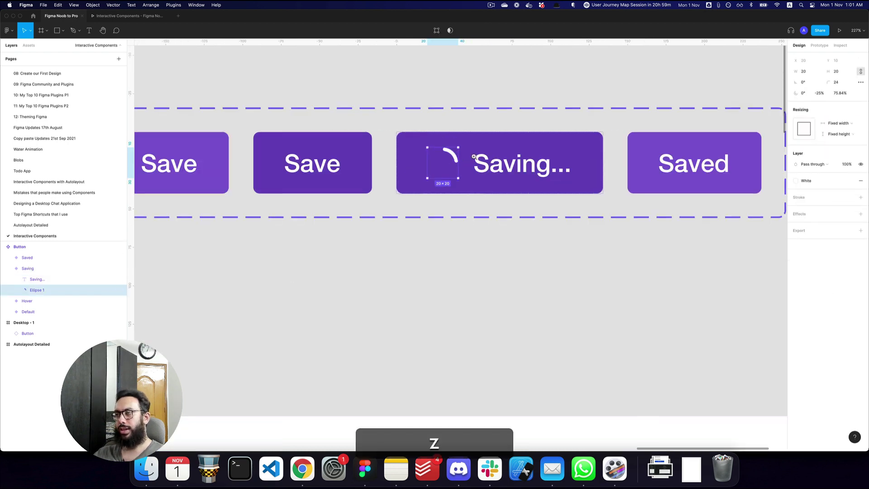
key(z)
alt+click(474, 160)
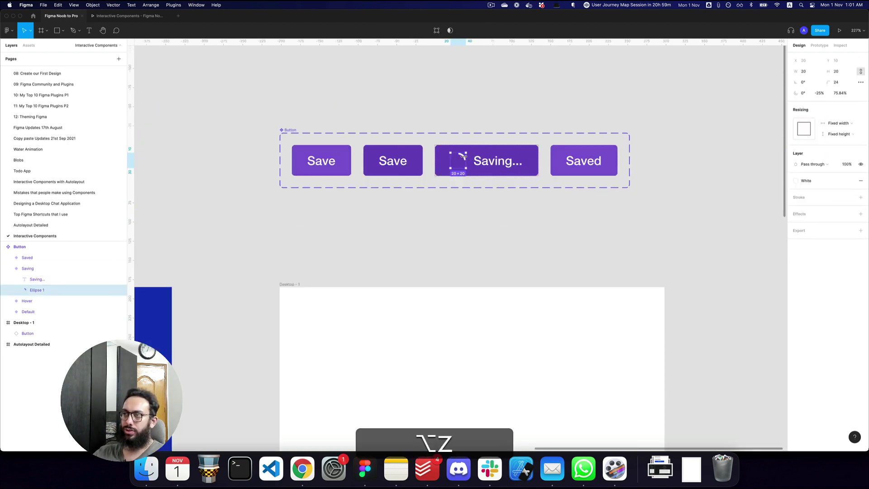
drag(463, 157, 380, 96)
scroll(381, 96, up, 2)
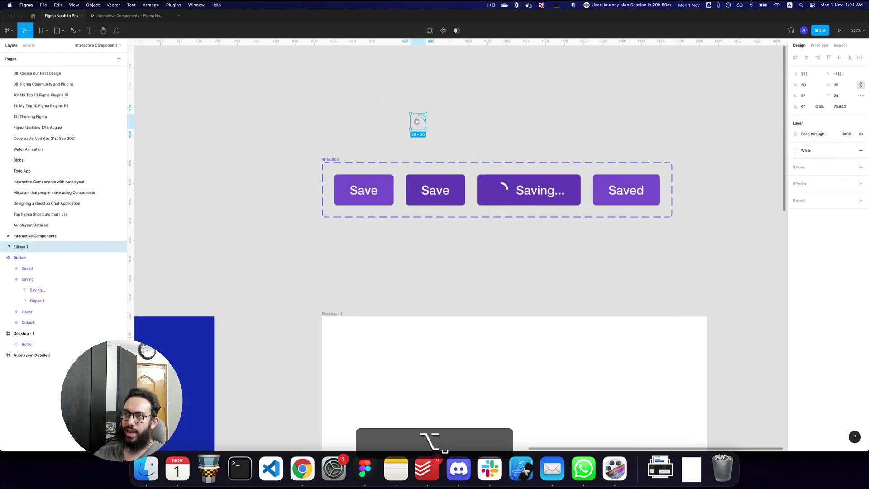
key(z)
click(417, 121)
drag(435, 117, 258, 124)
Wrap the copied arc above the Button component set in its own frame.
key(cmd+r)
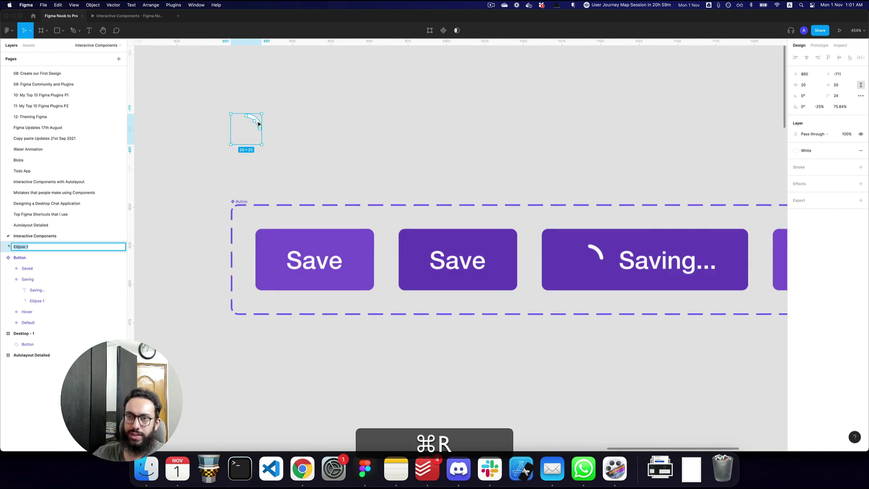
text(SP)
key(Escape)
key(ctrl+alt+g)
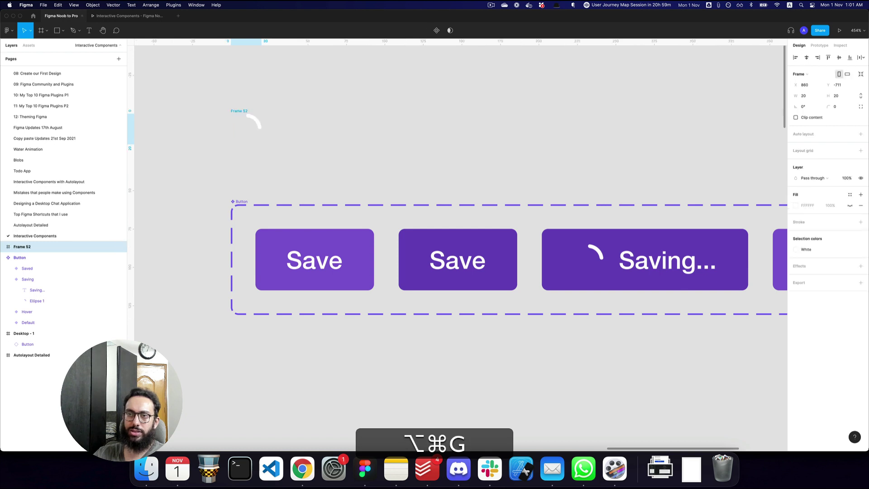
Rename the arc's frame as Spinner/0% and turn it into a component.
key(ctrl+r)
text(Spinner/)
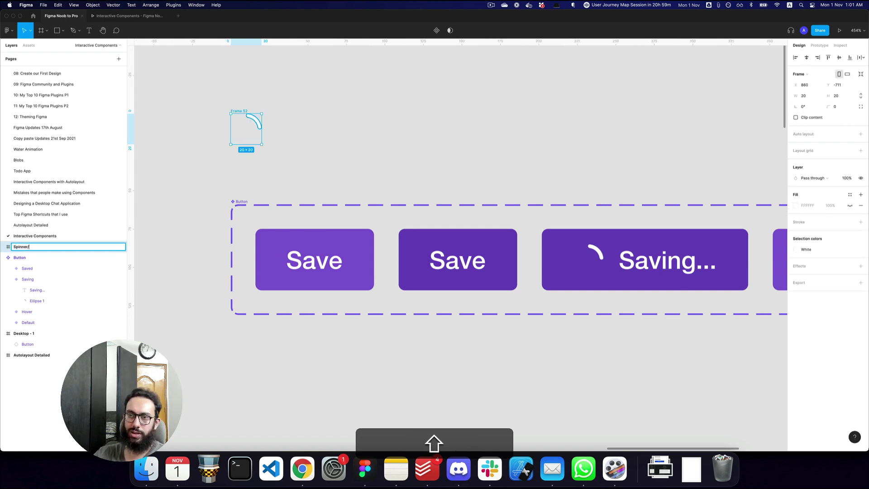
text(0%)
key(Return)
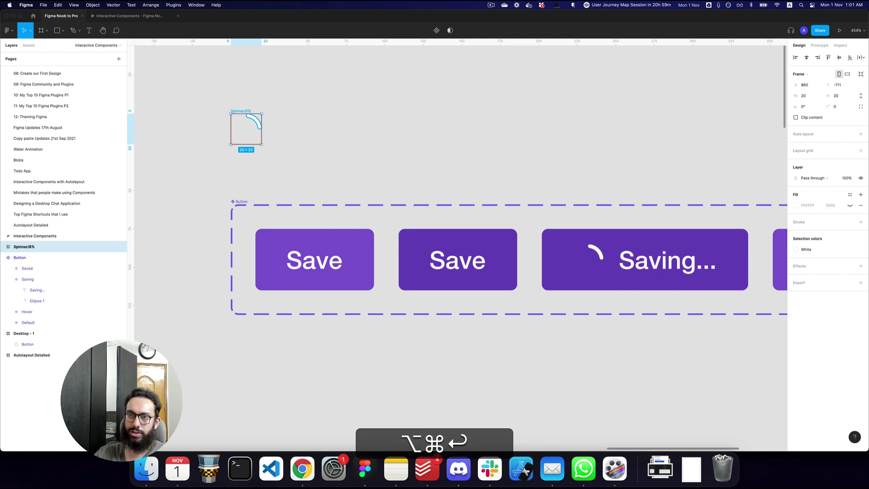
key(ctrl+alt+k)
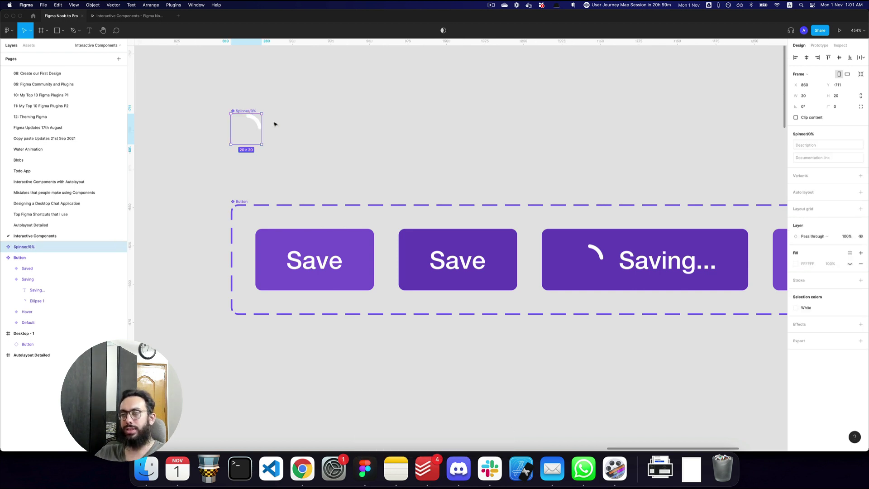
Add a second variant to the Spinner component and align the set's left edge with the Button component set.
click(862, 176)
click(364, 136)
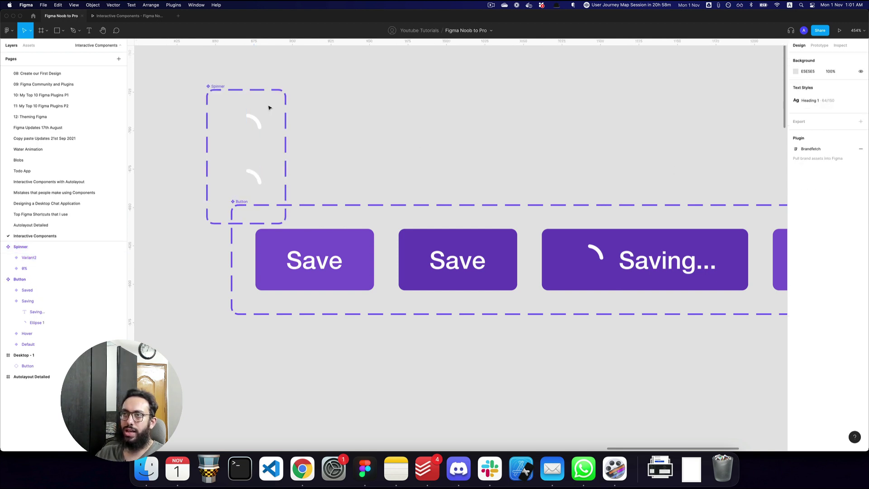
drag(223, 88, 248, 89)
Apply auto layout to the Spinner component set and set its direction to horizontal.
key(shift)
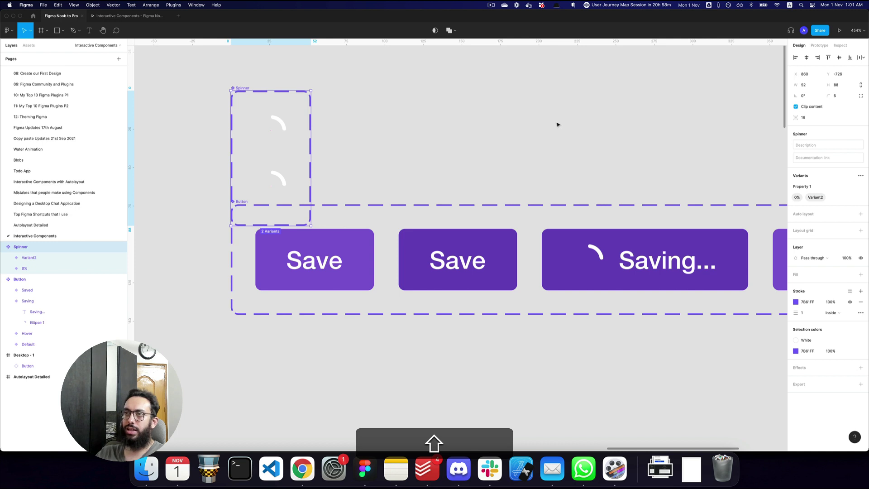
key(shift+a)
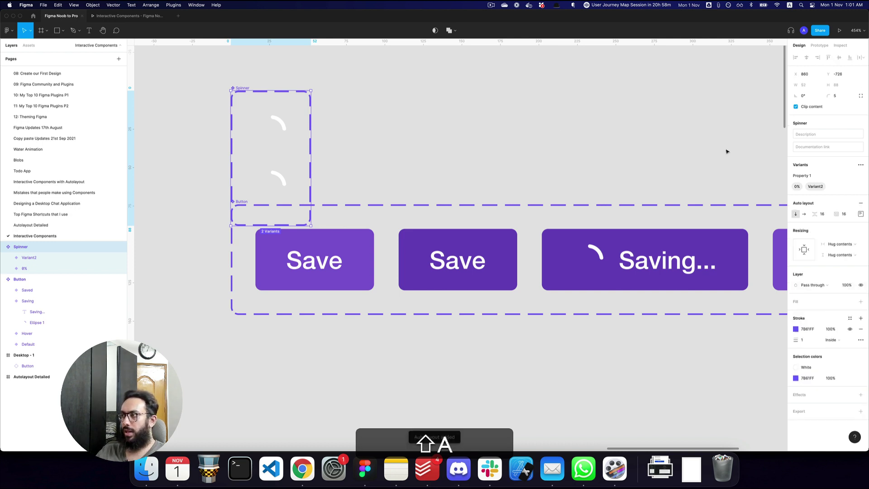
click(805, 214)
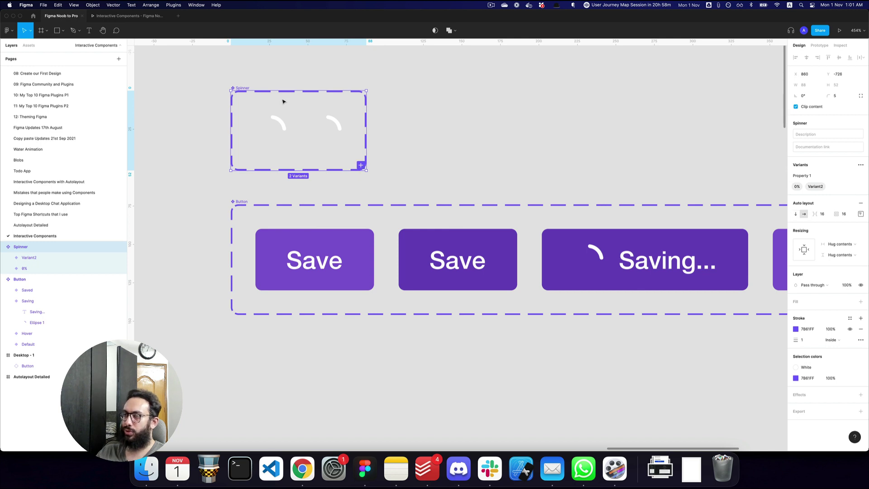
Set Property 1 of the second Spinner variant to 25%.
double_click(328, 115)
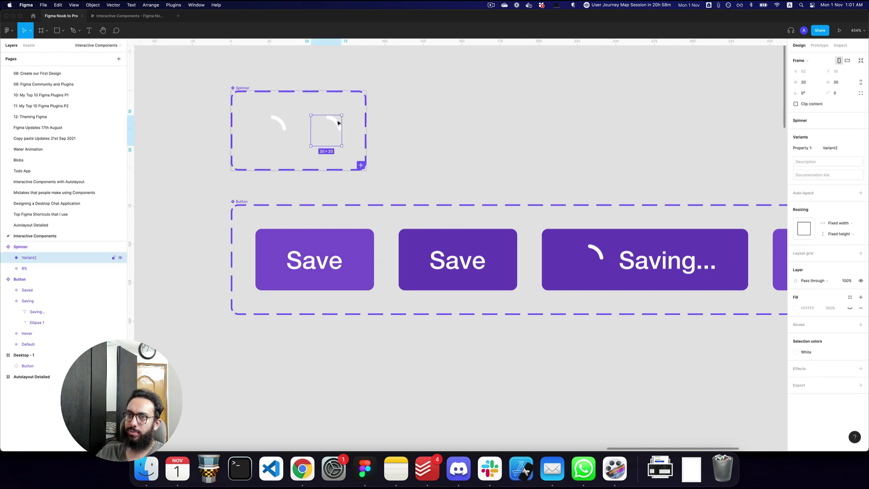
click(326, 128)
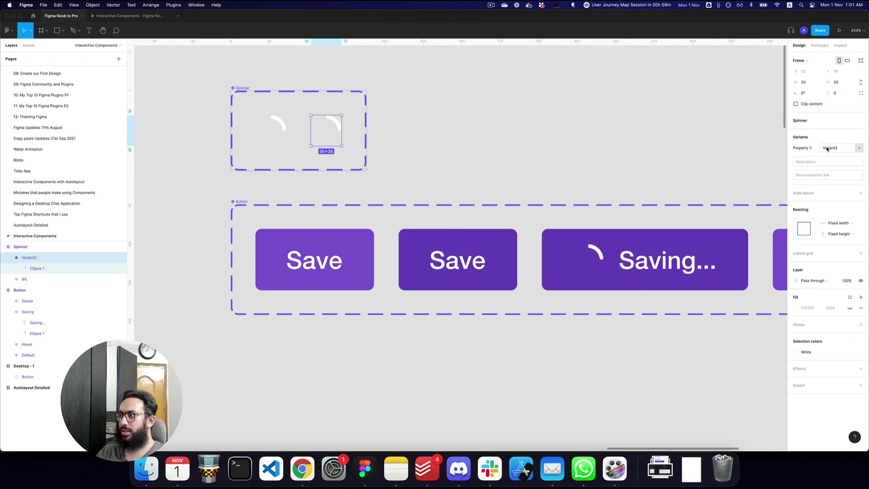
click(829, 149)
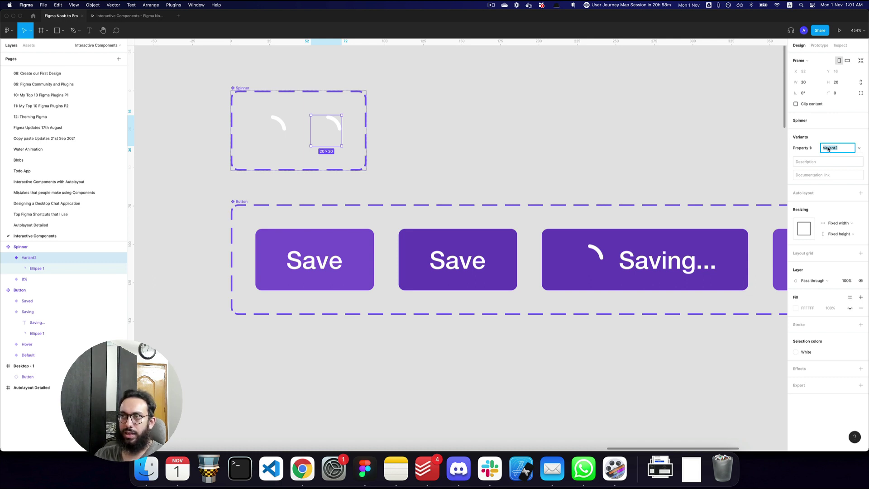
text(25%)
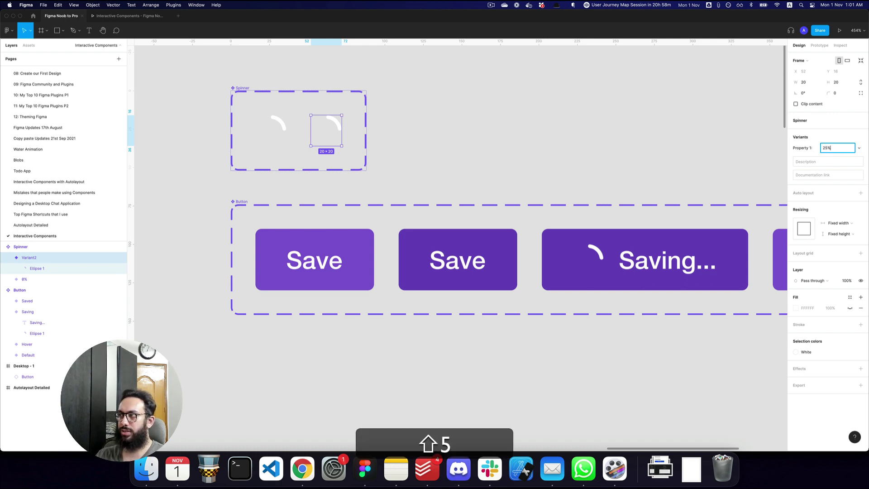
key(Return)
key(Tab)
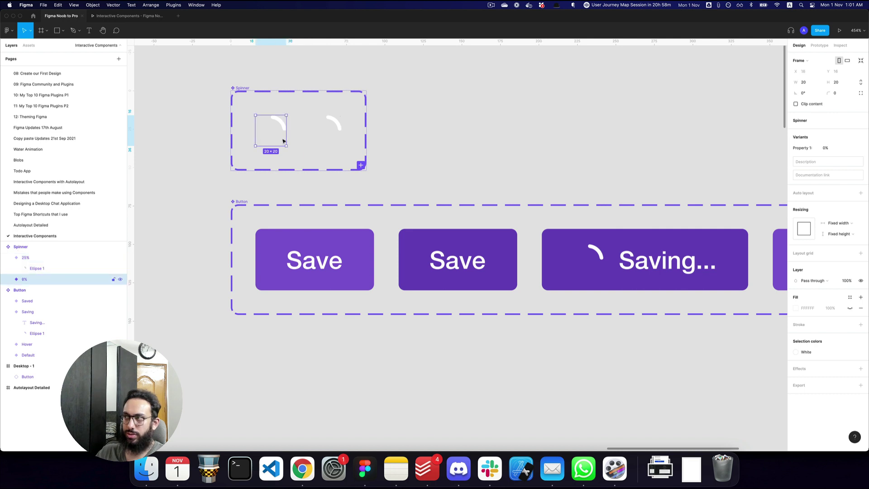
Rotate the arc inside the 25% Spinner variant a quarter turn clockwise, to -90°.
click(326, 130)
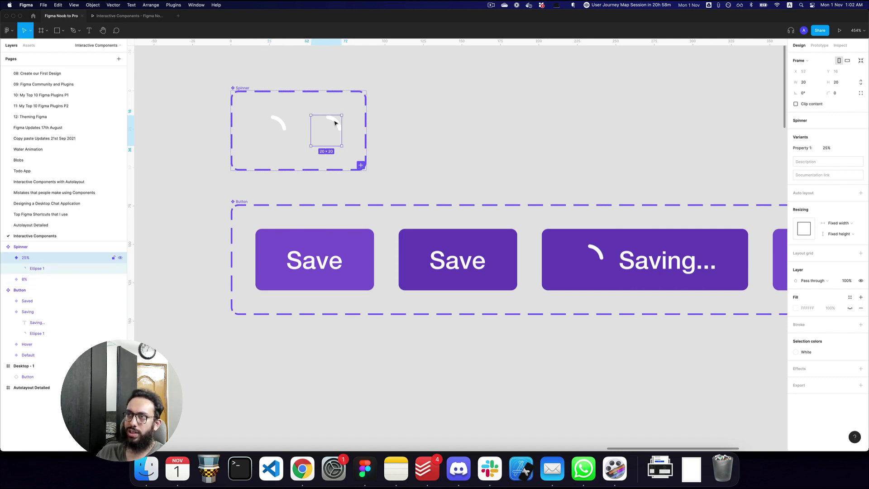
click(336, 123)
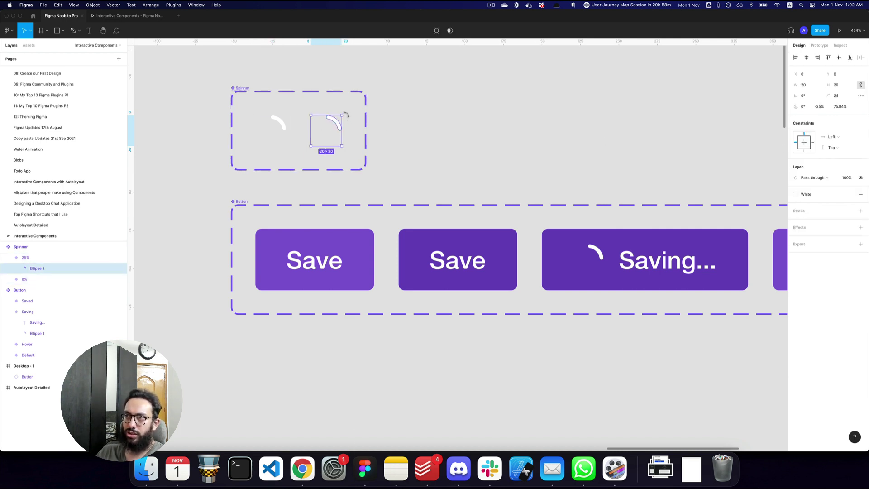
drag(346, 115, 346, 153)
click(388, 148)
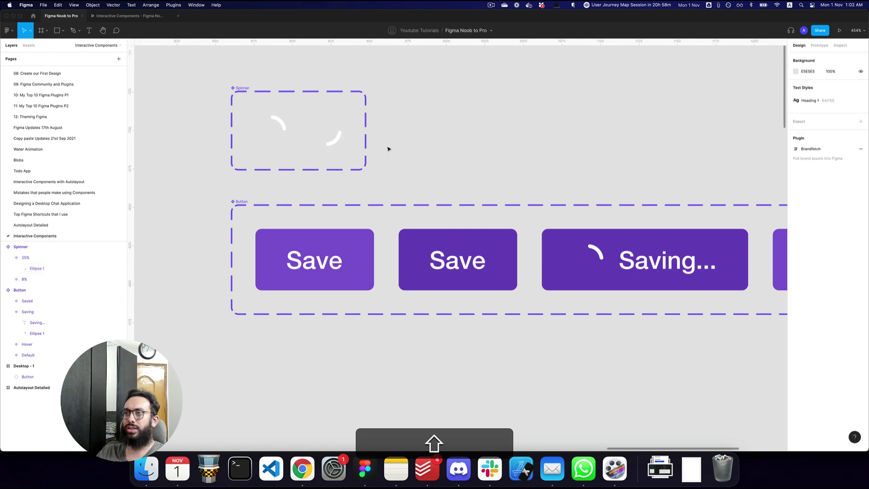
Duplicate the 25% Spinner variant and set the copy's Property 1 to 50%.
click(334, 138)
key(super+d)
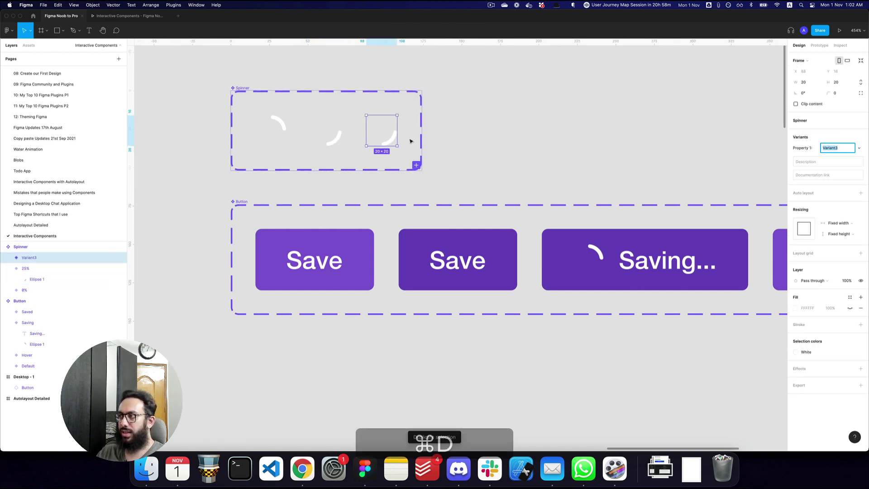
text(50%)
key(shift+Return)
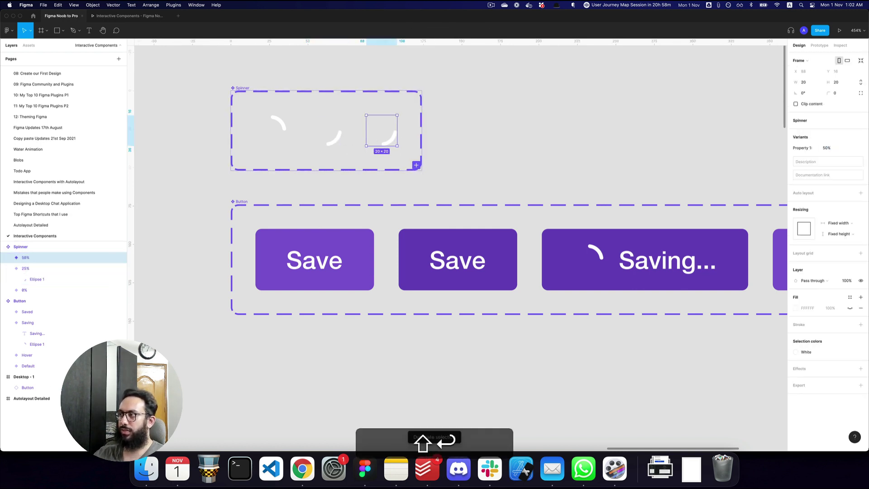
Rotate the arc inside the 50% Spinner variant a further quarter turn clockwise, to 180°.
click(437, 148)
super+click(388, 136)
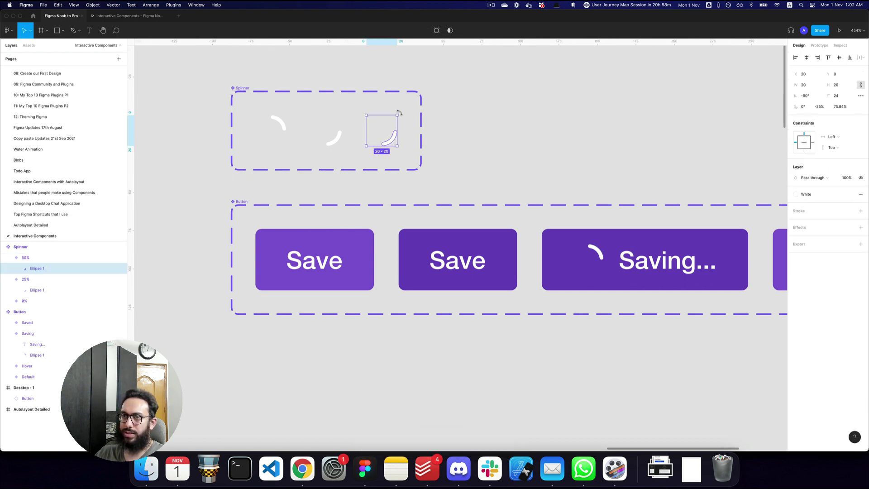
drag(399, 113, 396, 144)
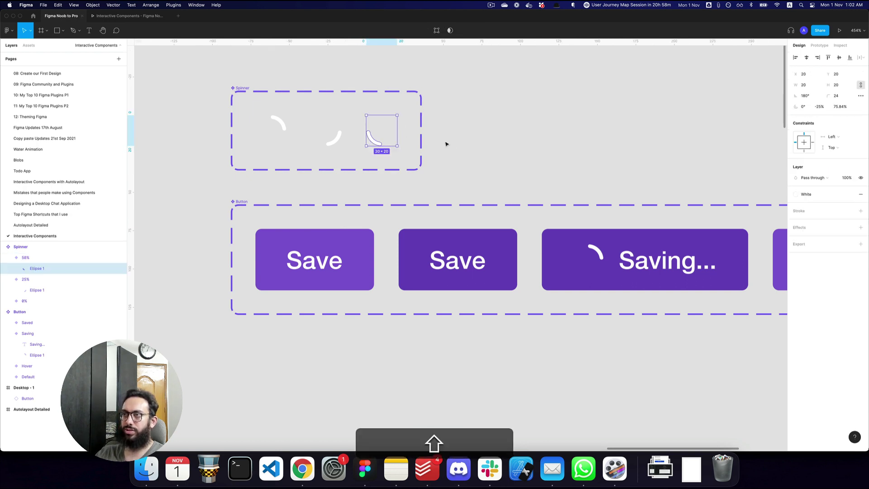
Duplicate the 50% Spinner variant and set the copy's Property 1 to 75%.
key(shift+Return)
key(super+d)
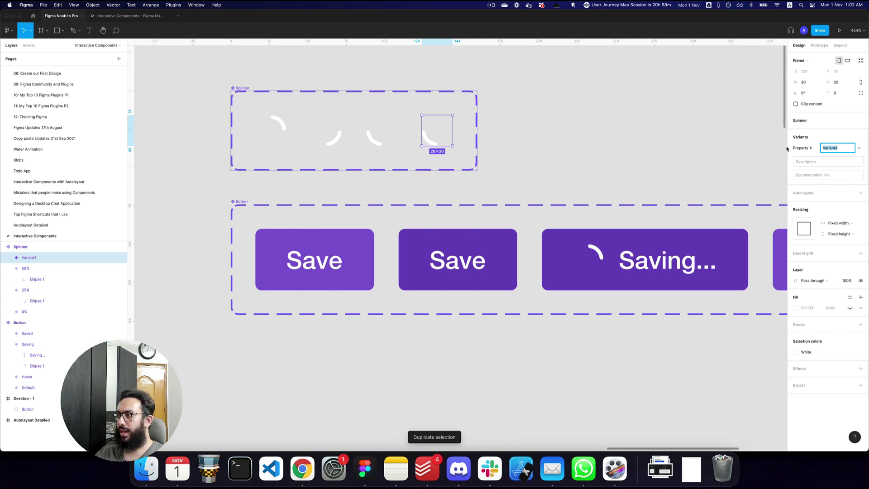
text(6)
key(BackSpace)
text(5)
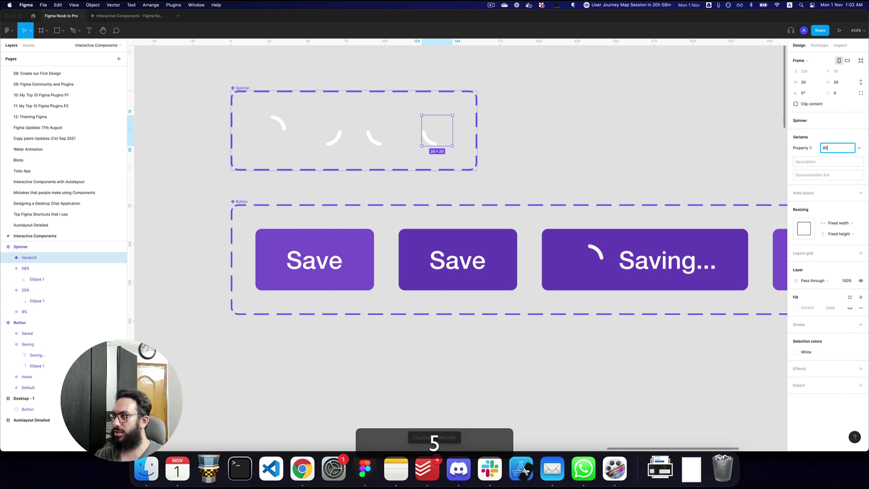
key(BackSpace)
text(75%)
key(super+Return)
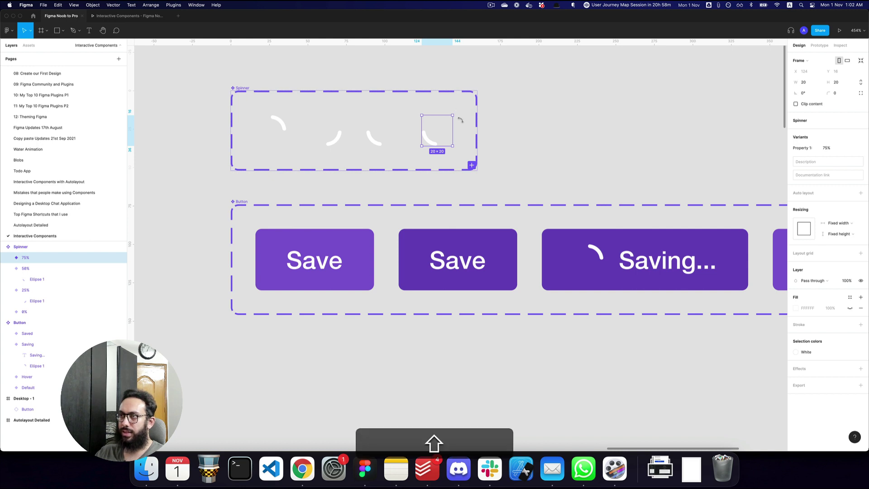
drag(456, 111, 461, 142)
key(super+z)
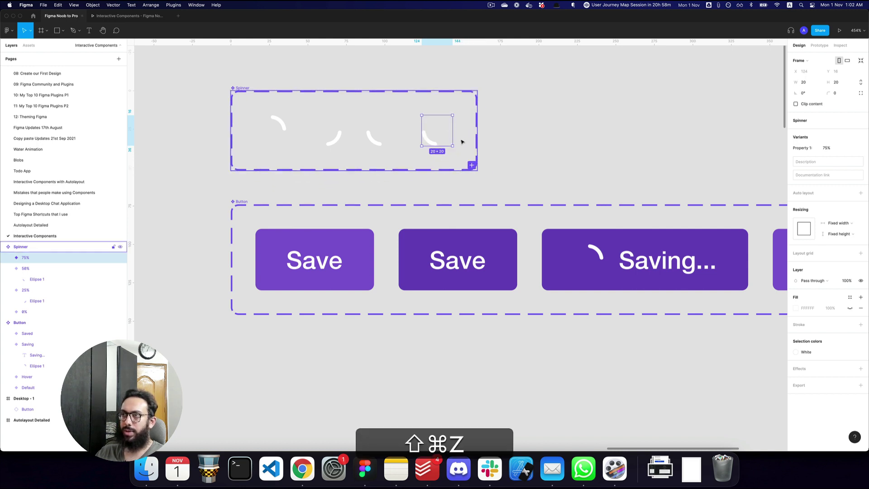
key(super+z)
Rotate the arc inside the 75% Spinner variant a further quarter turn clockwise, to 90°.
drag(456, 112, 456, 150)
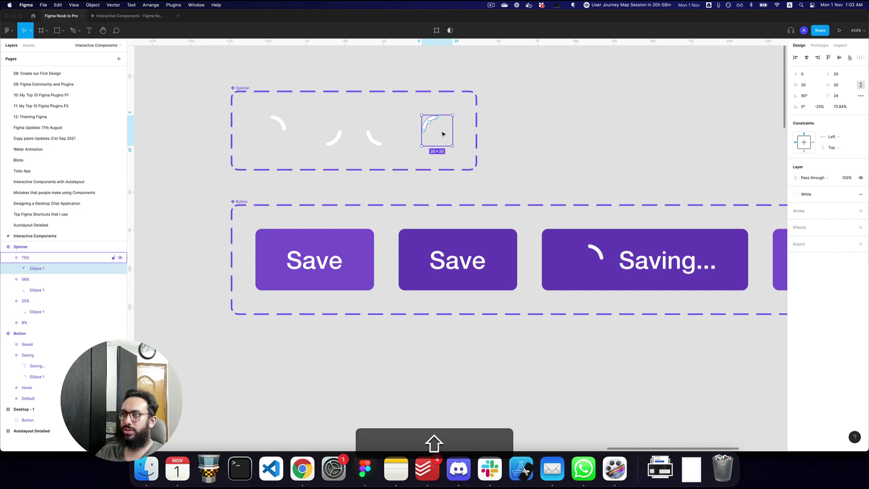
click(501, 128)
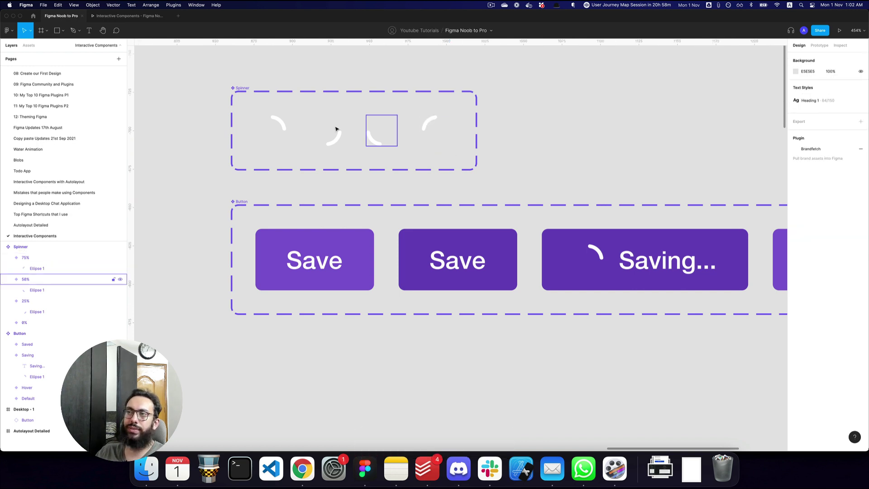
Link the 0% Spinner variant to the 25% variant with an After delay trigger of 1 ms.
click(285, 127)
scroll(286, 127, left, 1)
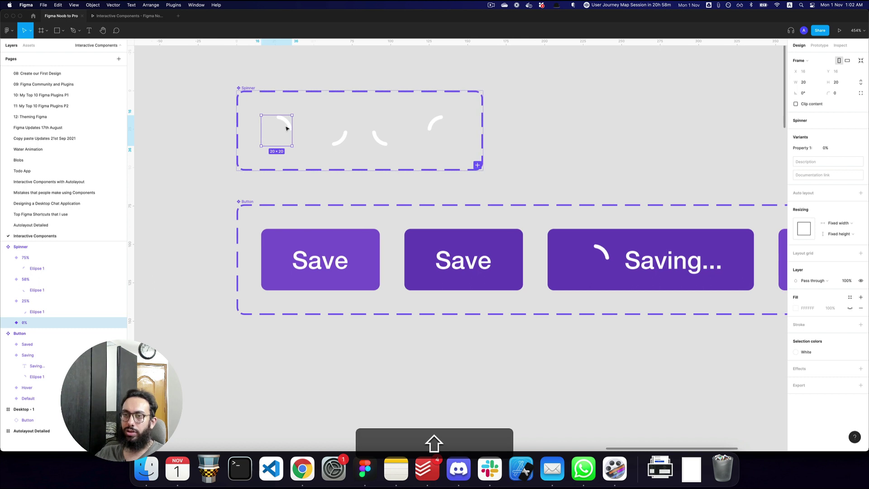
key(shift+e)
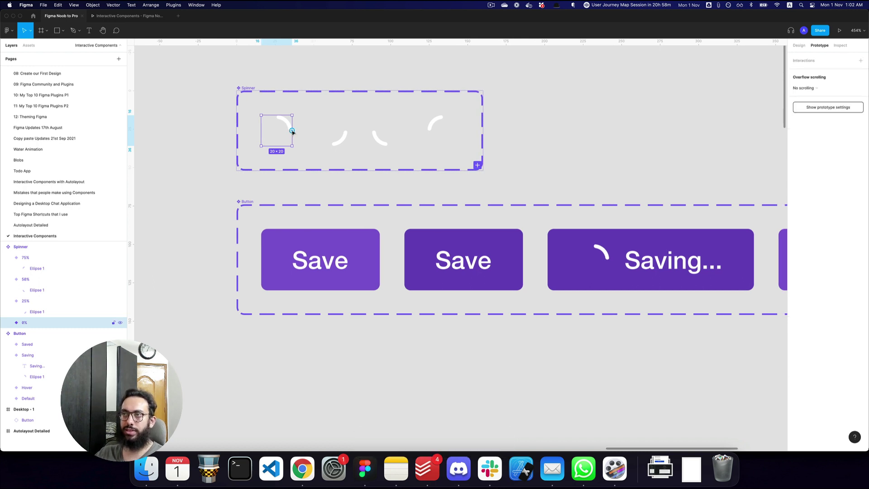
drag(292, 131, 329, 135)
click(729, 88)
click(730, 173)
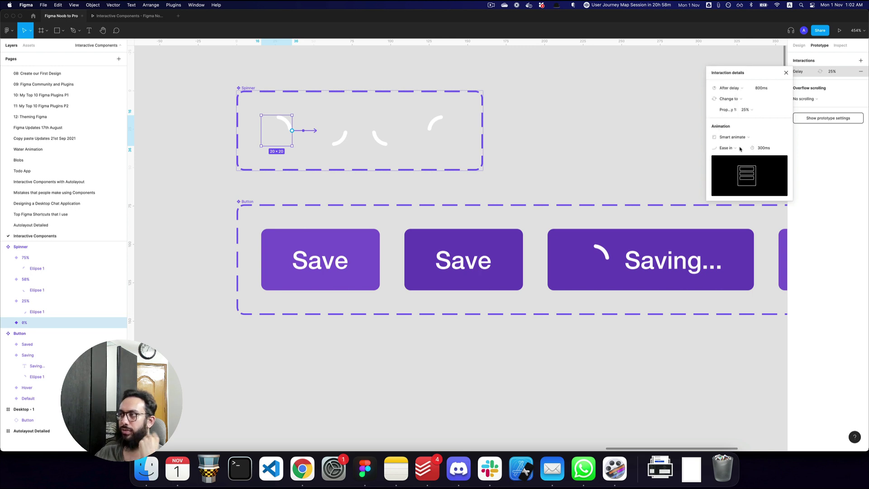
click(765, 88)
text(1)
key(Return)
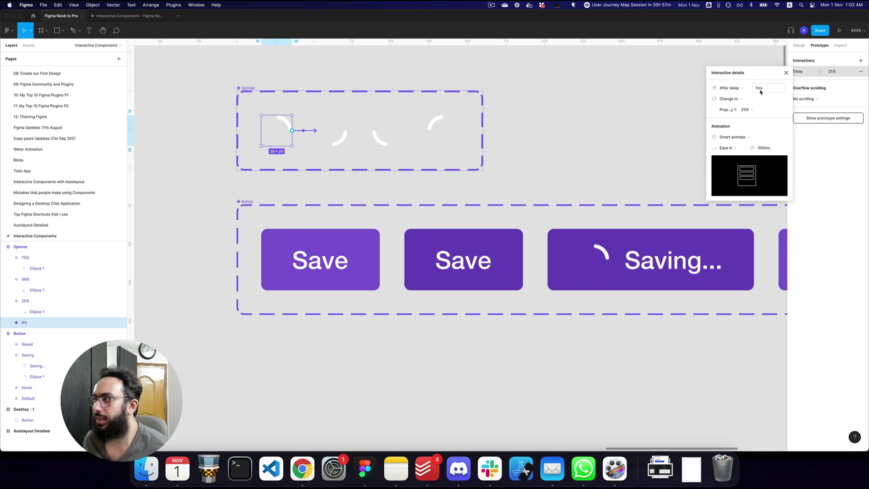
Keep Smart animate for the 0% to 25% interaction and set Linear easing with a 1 ms duration.
click(742, 137)
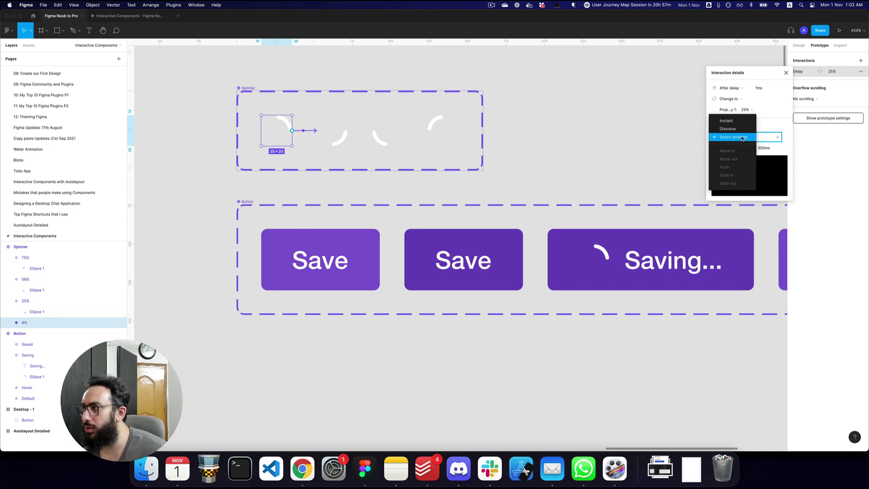
click(755, 138)
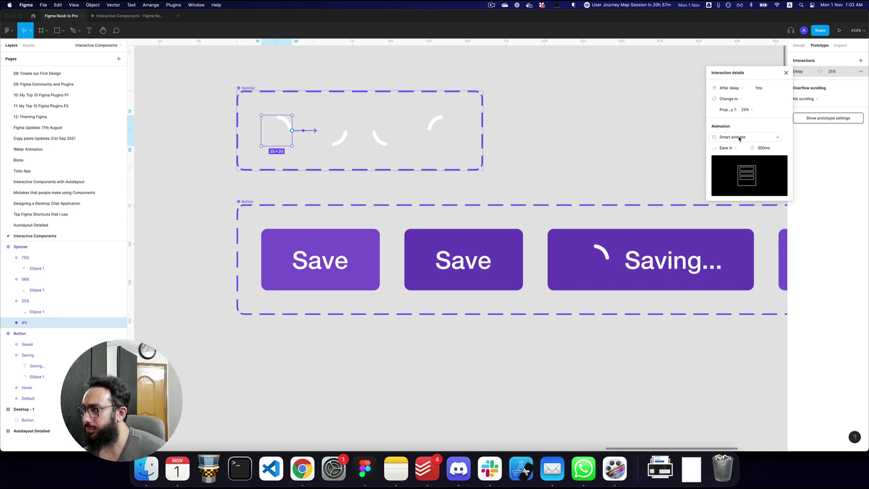
click(740, 138)
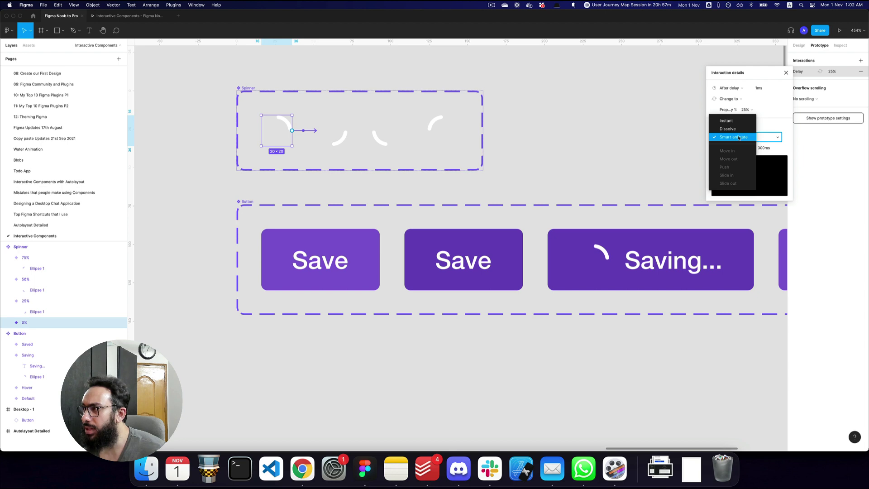
click(739, 138)
click(725, 148)
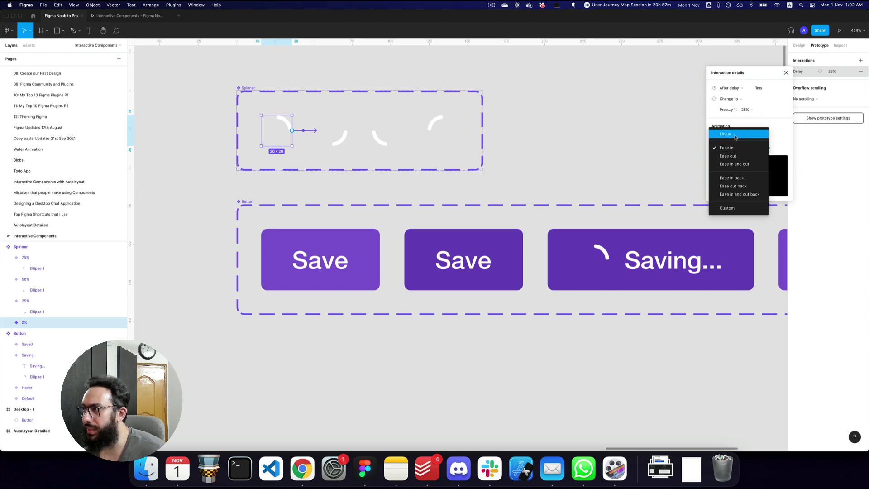
click(726, 149)
click(767, 149)
text(1)
key(Return)
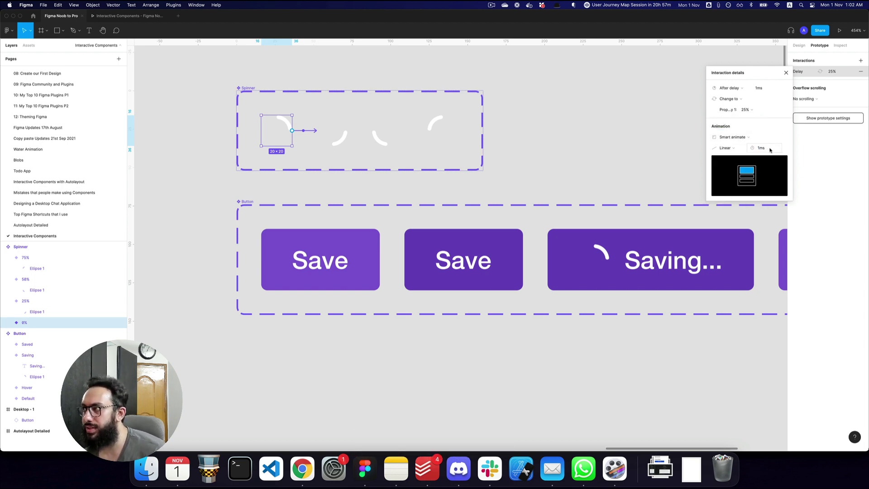
Link the 25% Spinner variant to the 50% variant with an After delay trigger of 1 ms.
click(344, 130)
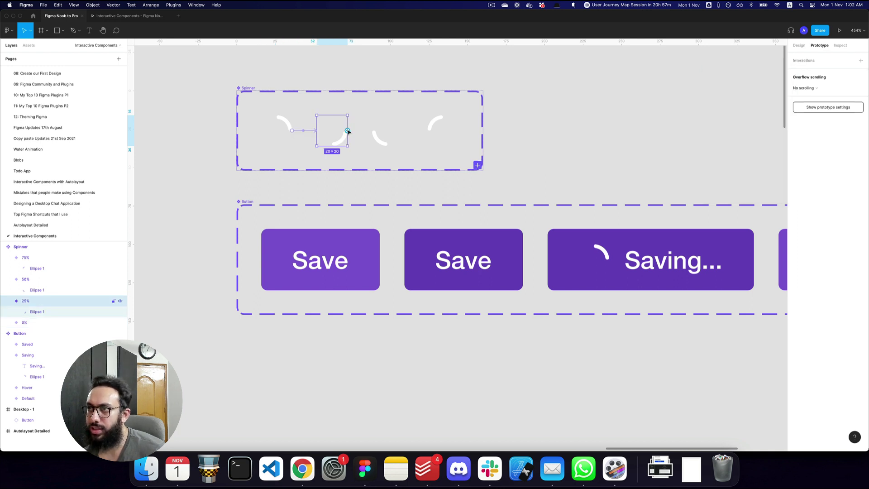
drag(348, 130, 375, 132)
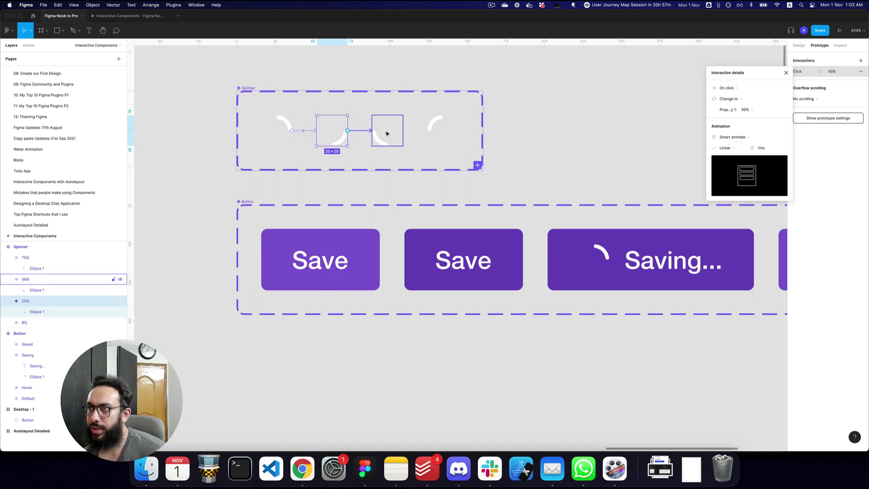
click(733, 88)
click(740, 174)
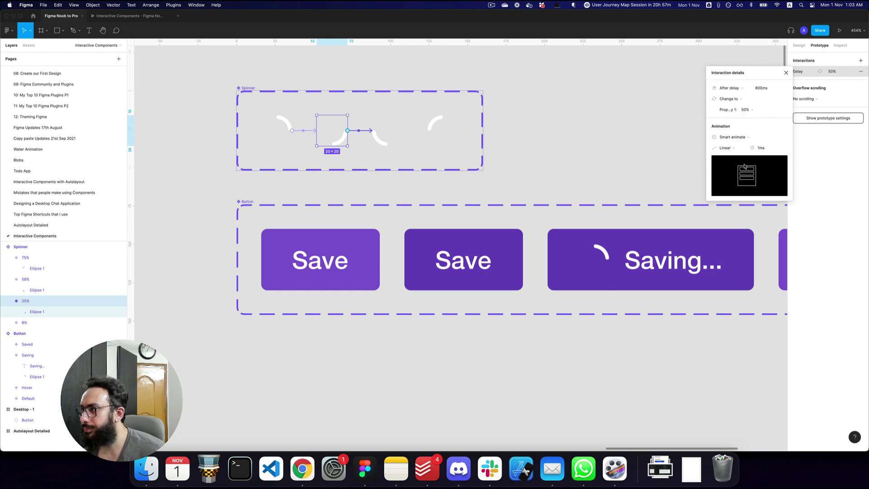
click(765, 87)
text(0)
key(Return)
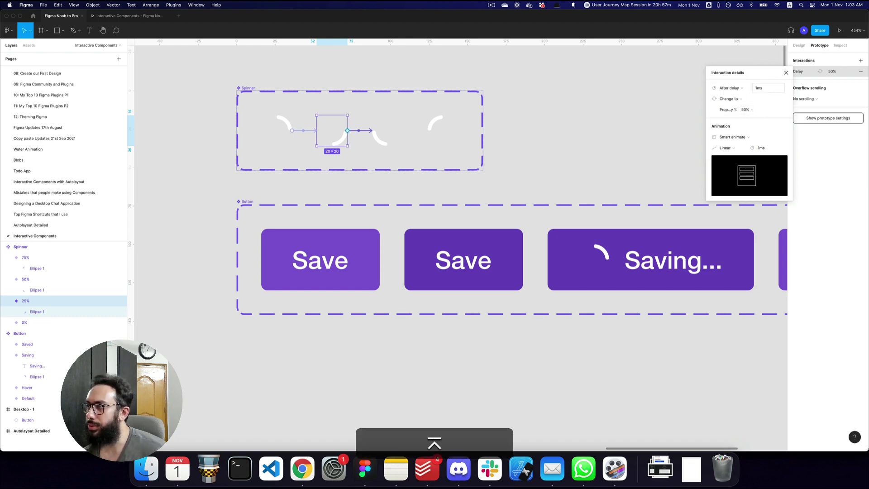
Link the 50% Spinner variant to the 75% variant with an After delay trigger of 1 ms.
click(388, 134)
drag(403, 130, 437, 131)
click(730, 88)
click(767, 100)
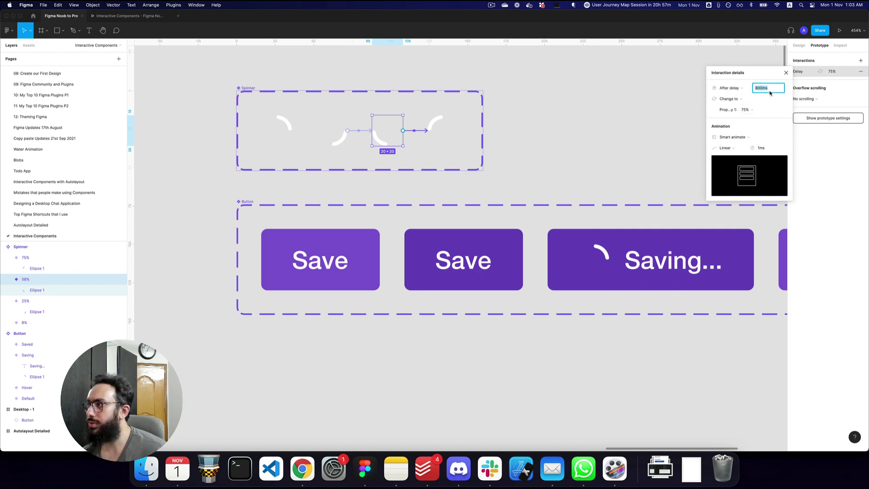
Link the 75% Spinner variant back to the 0% variant with an After delay trigger of 1 ms.
click(436, 123)
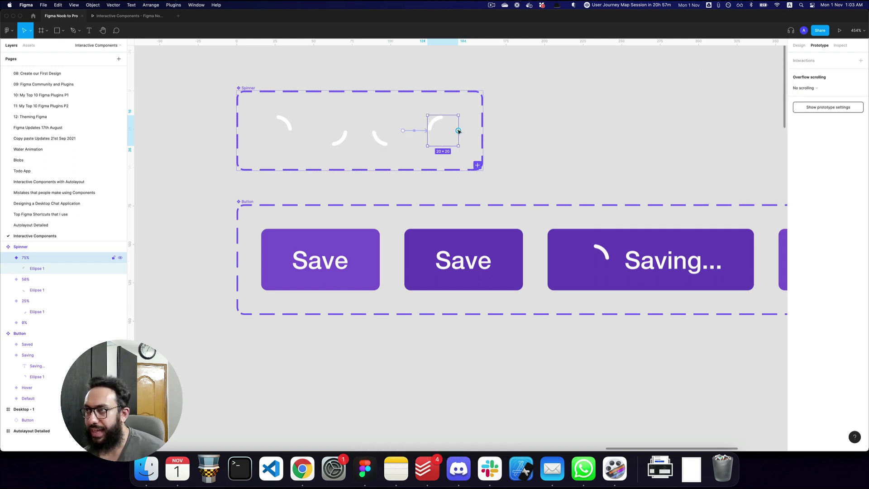
drag(458, 130, 277, 128)
click(728, 88)
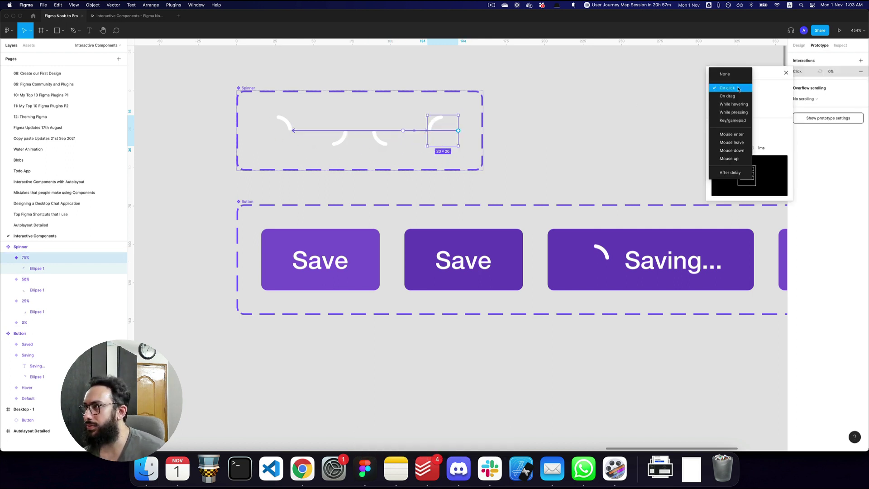
click(731, 171)
text(1000)
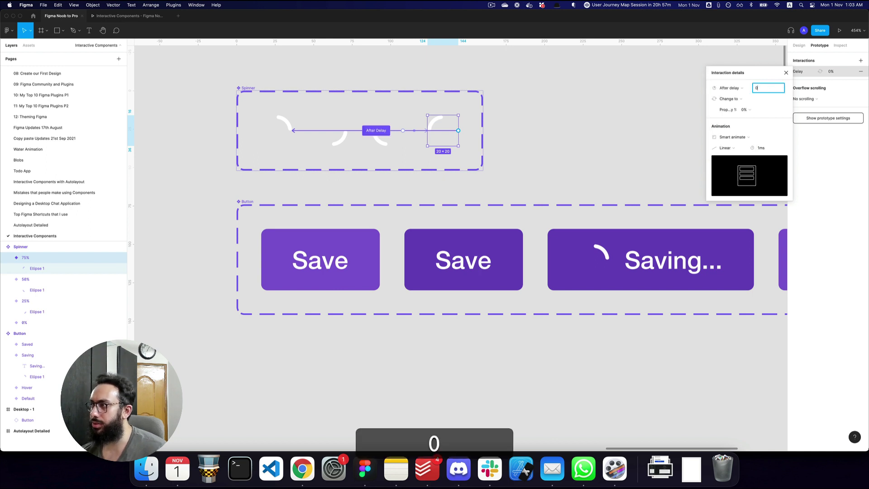
key(Return)
key(Escape)
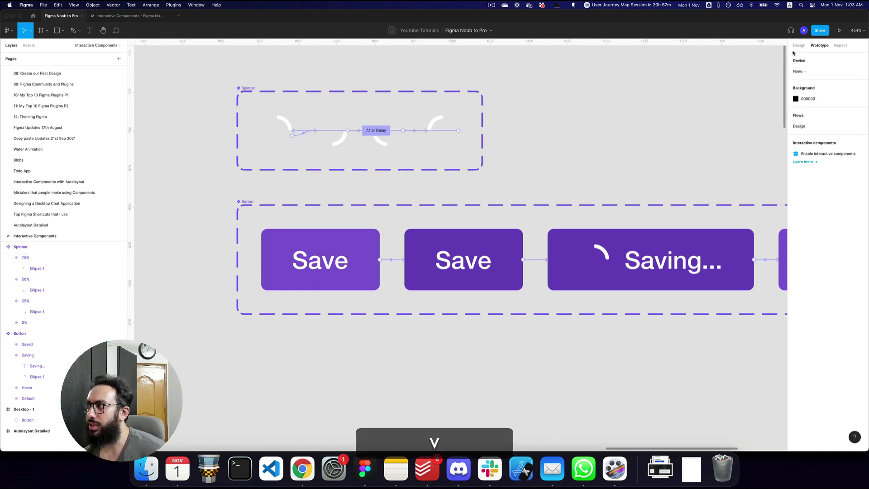
Copy the 0% Spinner variant and paste it to replace the ellipse arc in the Button's Saving variant.
click(278, 129)
key(super+c)
scroll(361, 136, right, 3)
scroll(361, 136, down, 1)
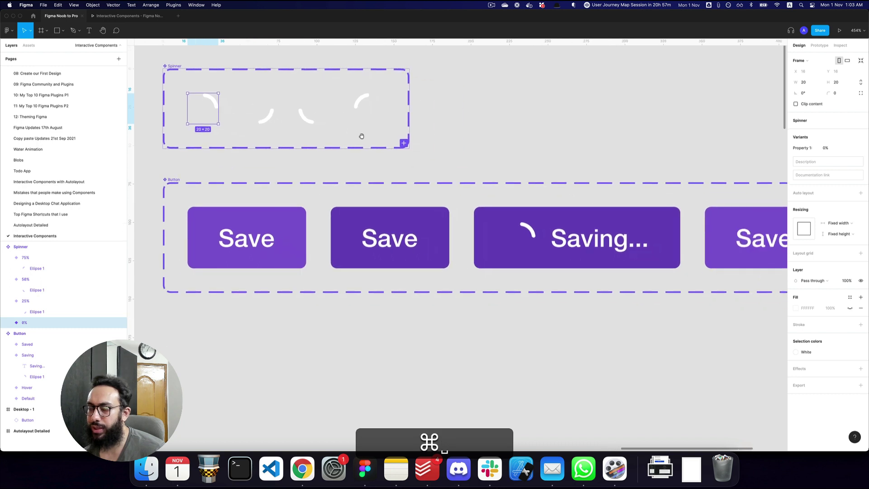
click(527, 235)
double_click(531, 233)
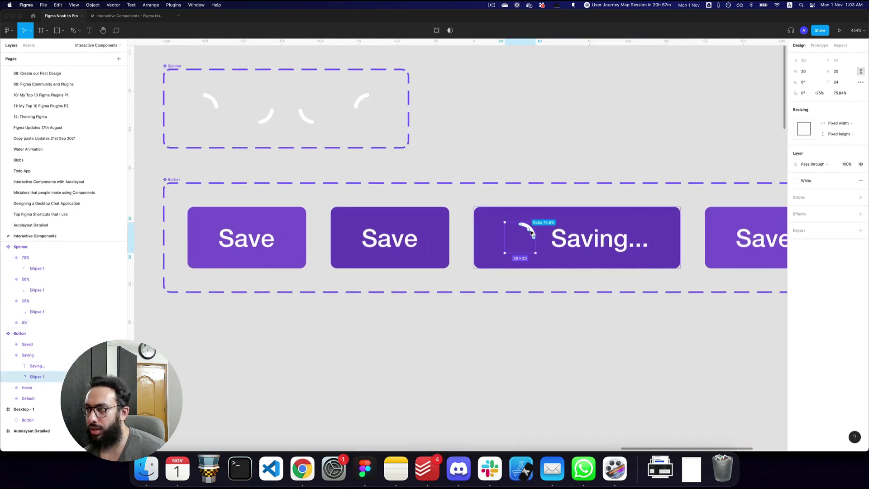
right_click(530, 232)
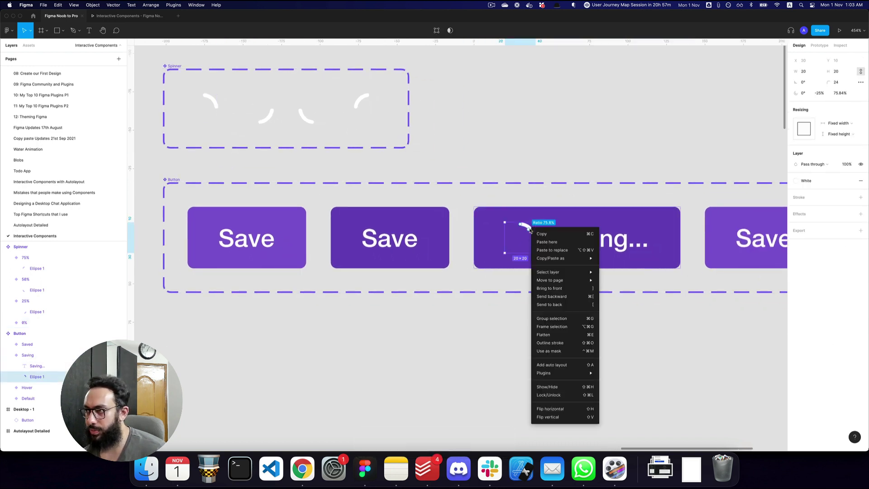
click(557, 250)
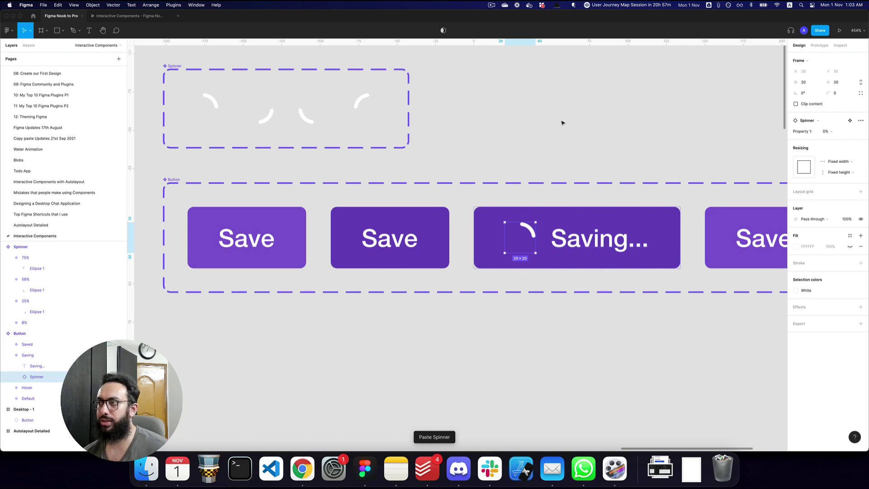
Restart the Interactive Components prototype and trigger its Save button to check the spinner in the Saving state.
key(super)
key(super+3)
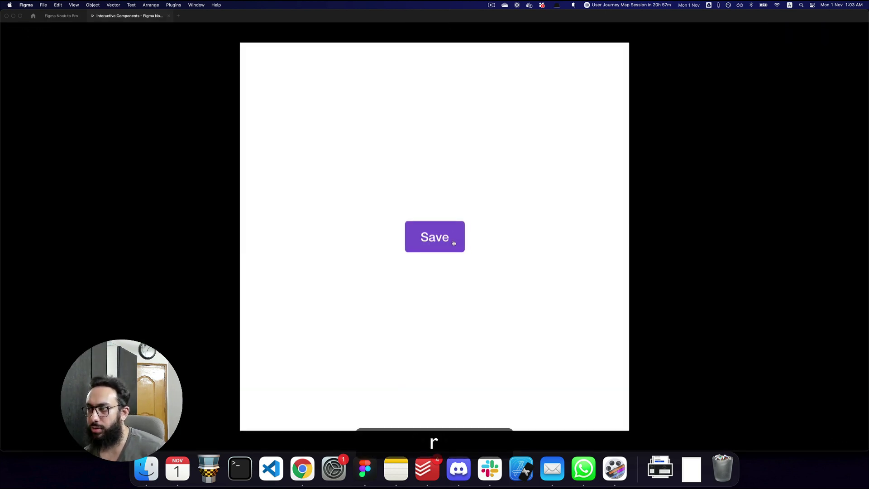
click(446, 241)
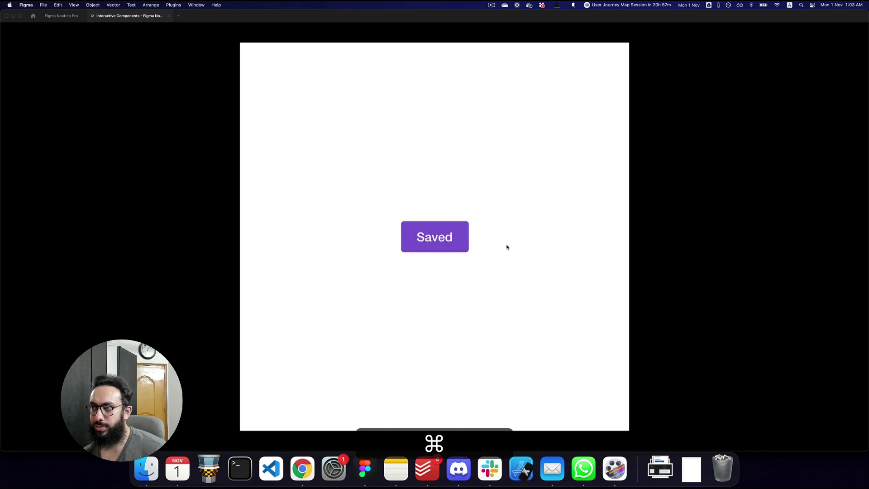
Set the Smart animate duration of the Spinner's 0% to 25% interaction to 300 ms.
key(super+2)
scroll(368, 132, left, 2)
click(249, 116)
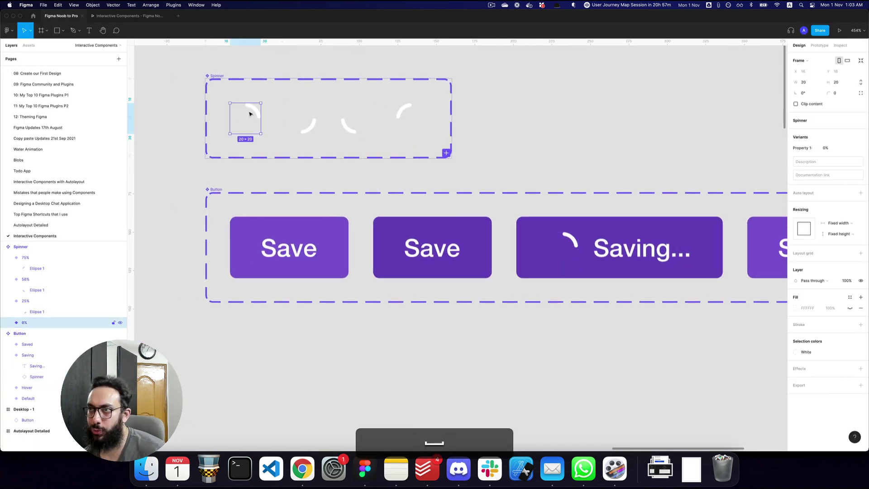
key(shift+e)
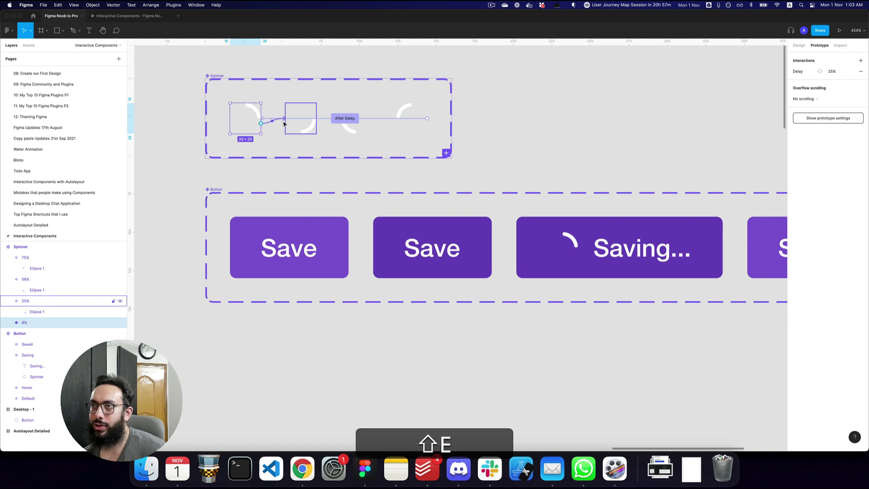
click(268, 125)
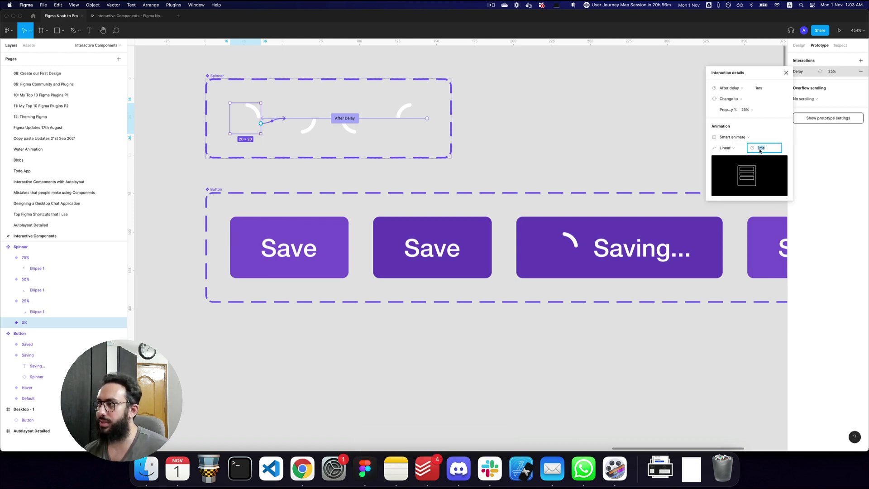
text(10)
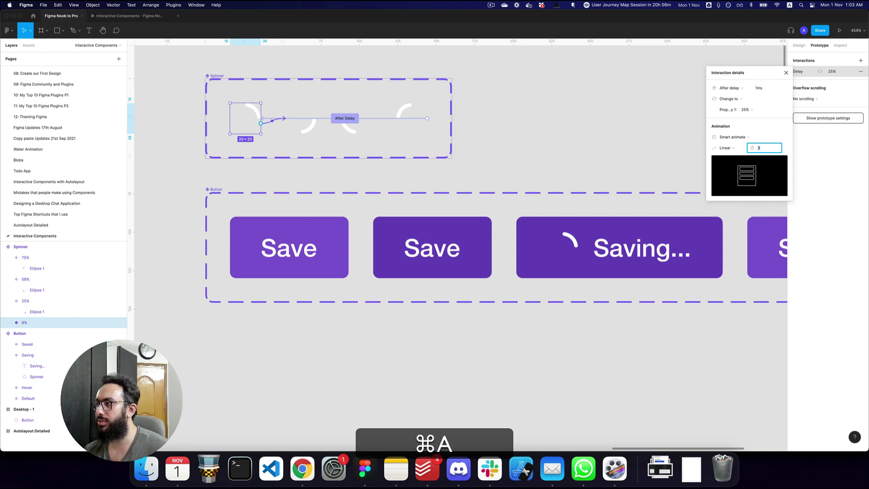
text(0)
key(Return)
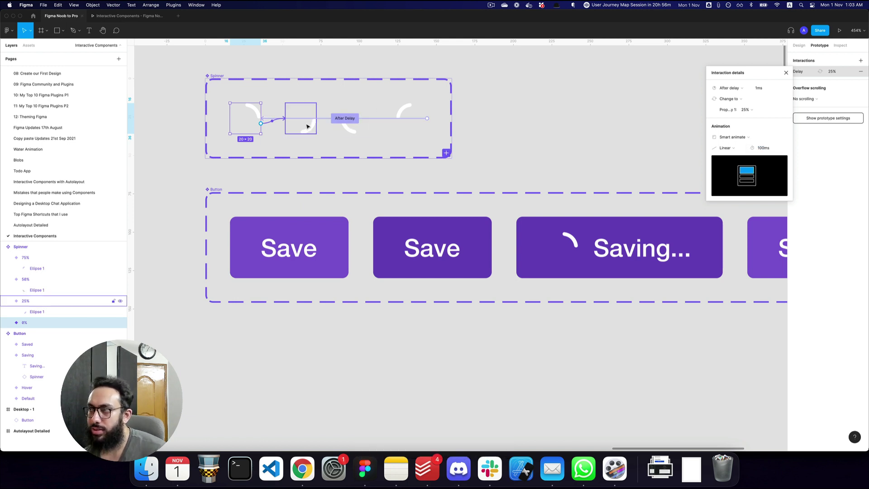
click(764, 148)
text(3)
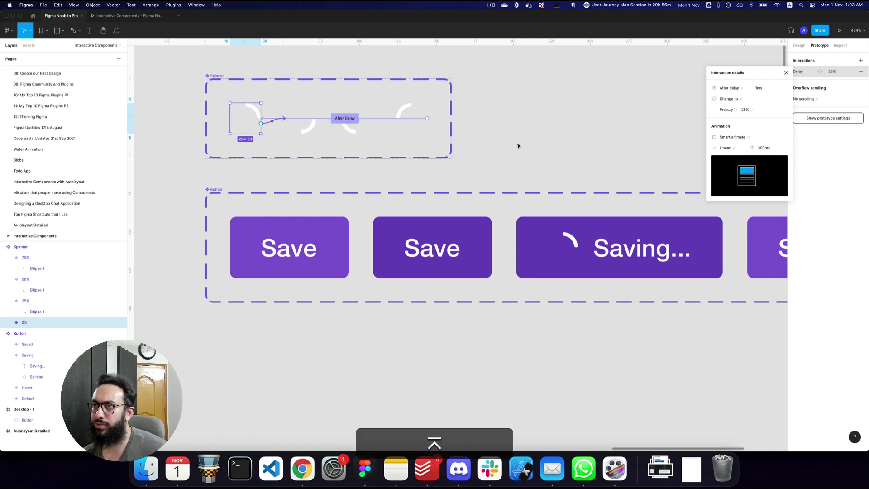
Set the animation duration of the 25%, 50% and 75% Spinner variants' interactions to 300 ms together.
click(306, 129)
shift+click(349, 128)
shift+click(398, 125)
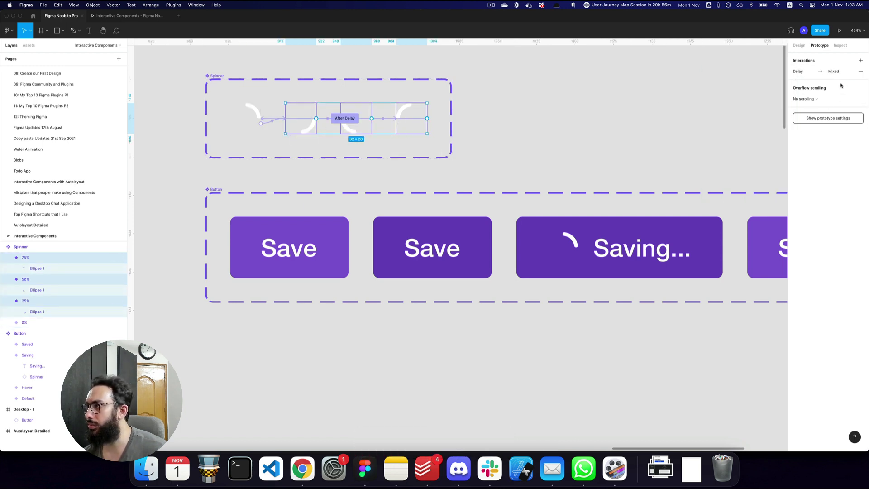
click(833, 72)
click(764, 148)
text(300ms)
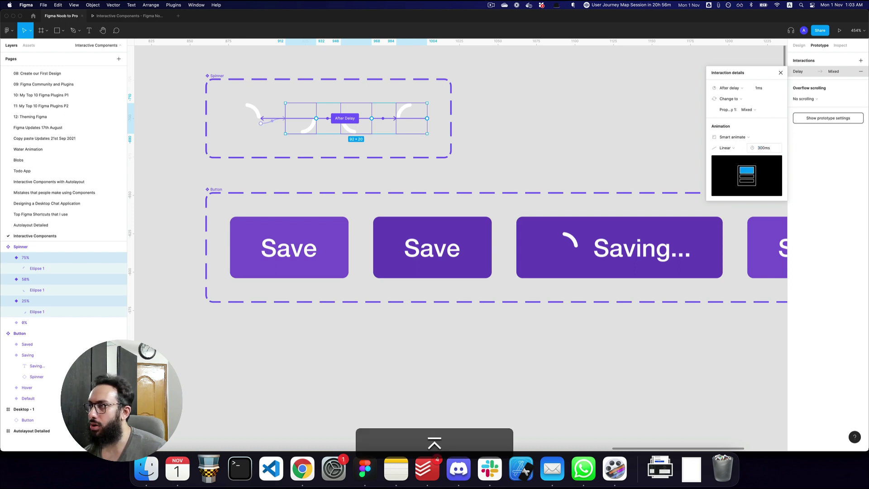
Restart the prototype and run the Save button again to check the spinner's rotation at the new duration.
key(alt+super+Return)
key(r)
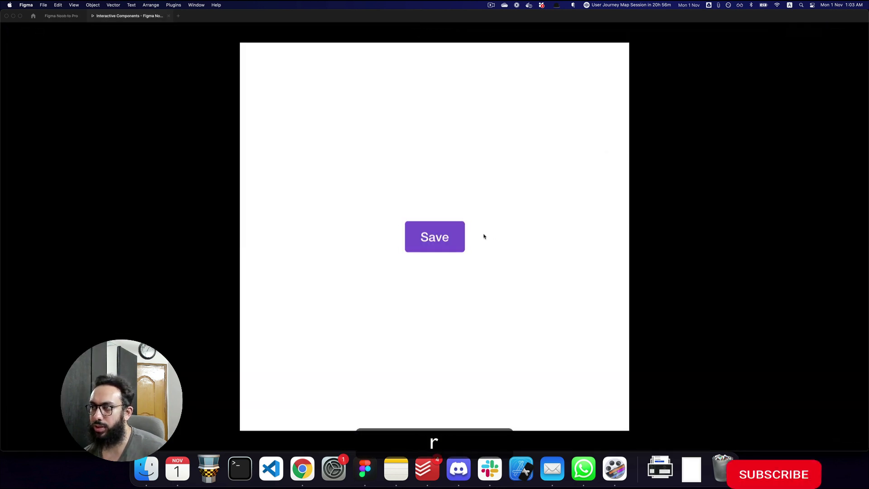
click(450, 237)
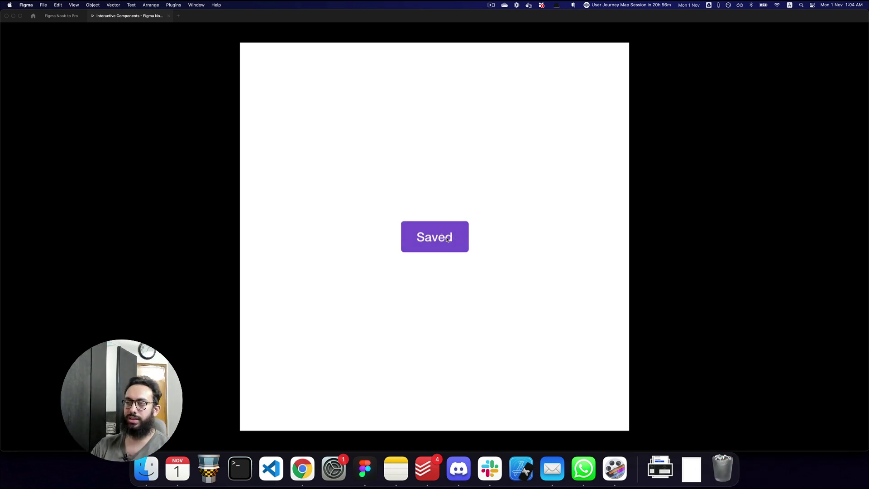
Link the Button's Saved variant back to the Default variant with an On click, Smart animate, Linear 300 ms interaction.
key(super)
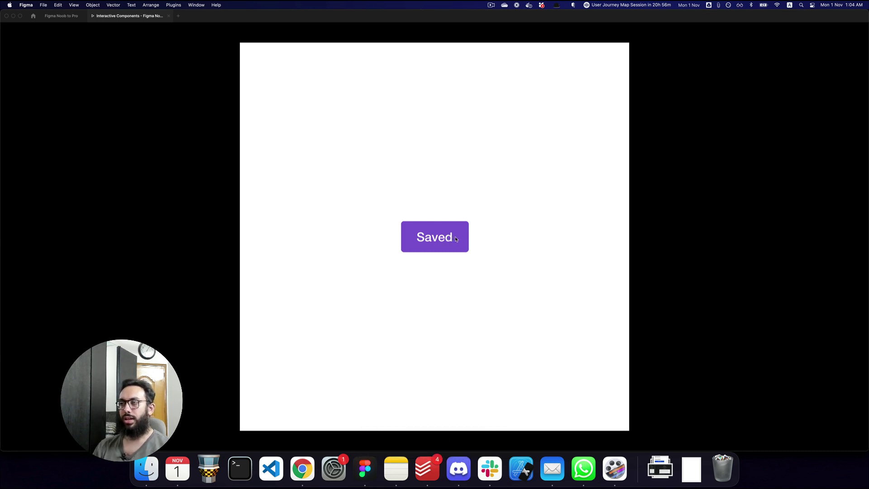
key(super+2)
key(z)
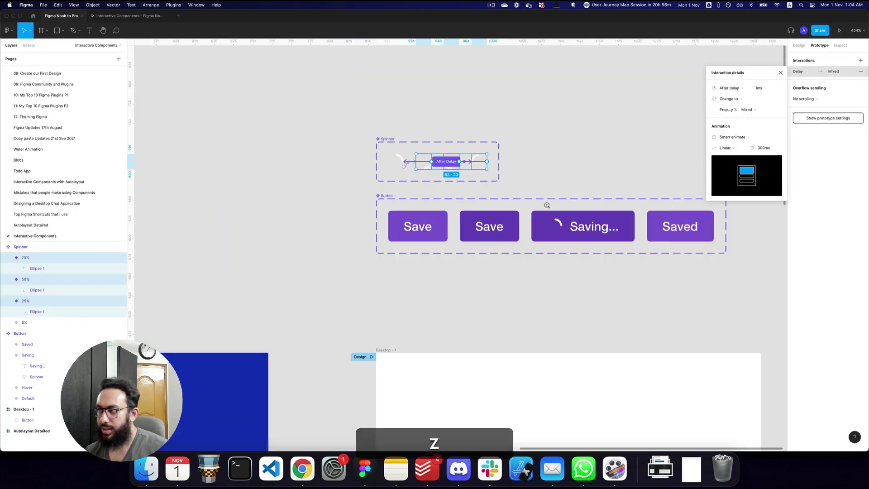
click(582, 221)
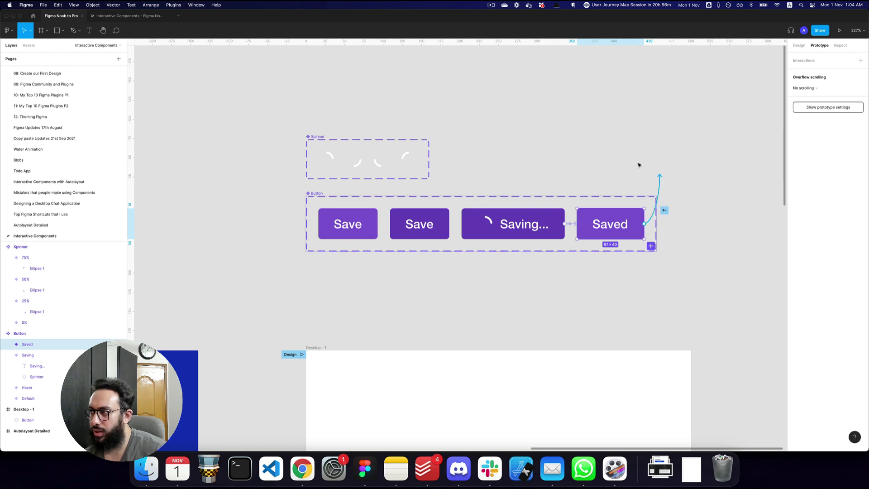
drag(645, 224, 331, 225)
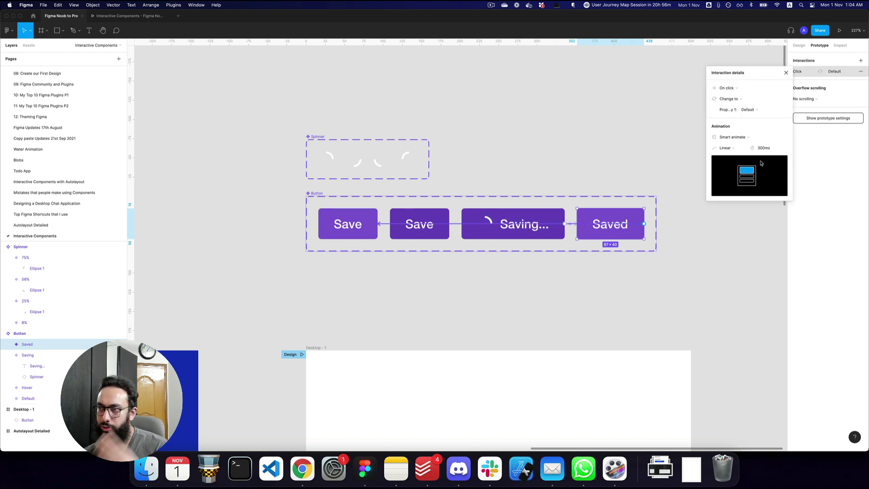
Test the Saved button's return to Save in the prototype, and run the save cycle once more.
key(super+3)
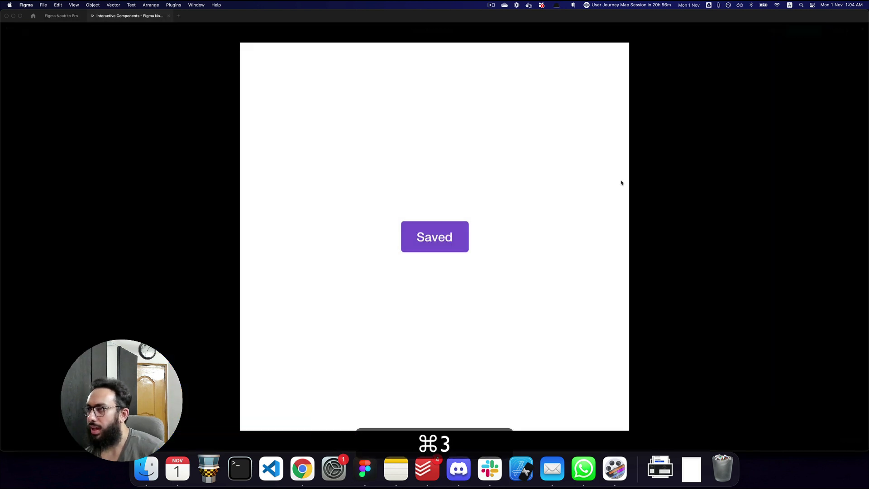
click(456, 232)
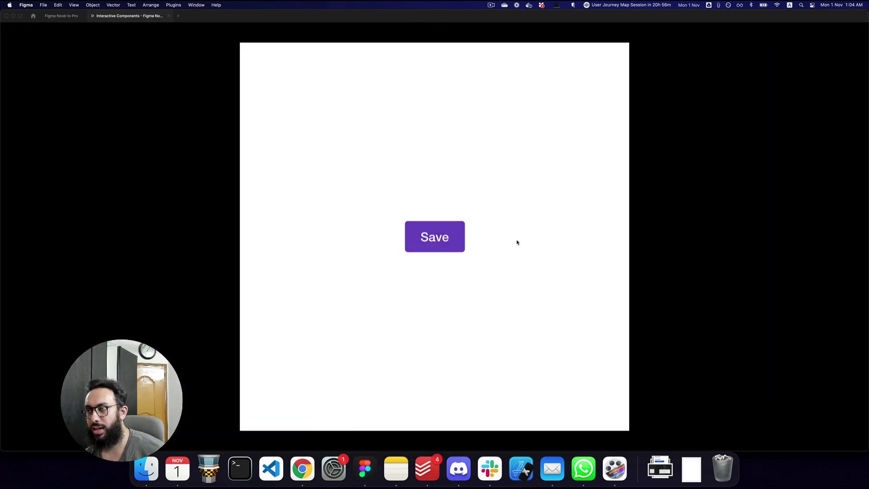
click(437, 239)
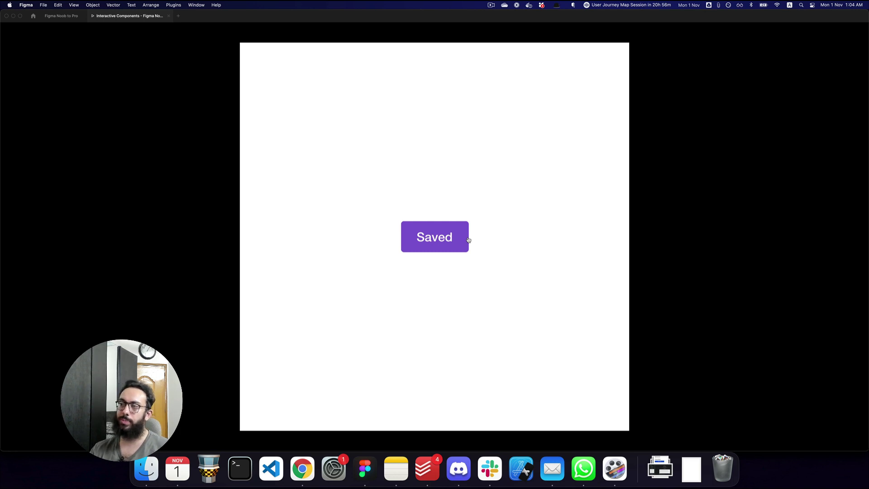
key(super+2)
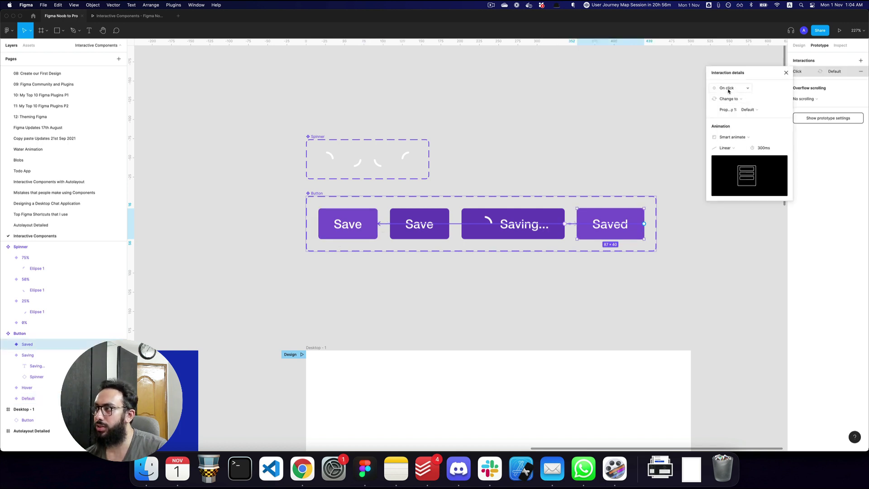
click(729, 89)
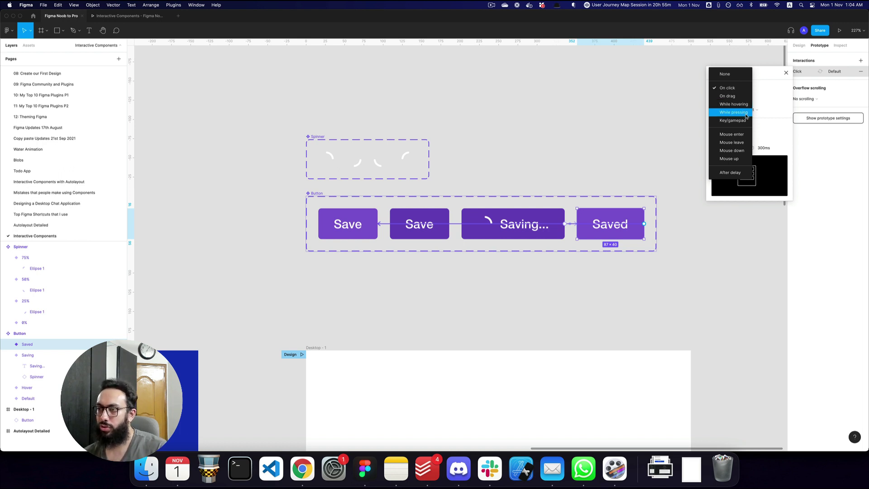
key(Escape)
key(Escape)
scroll(664, 136, down, 5)
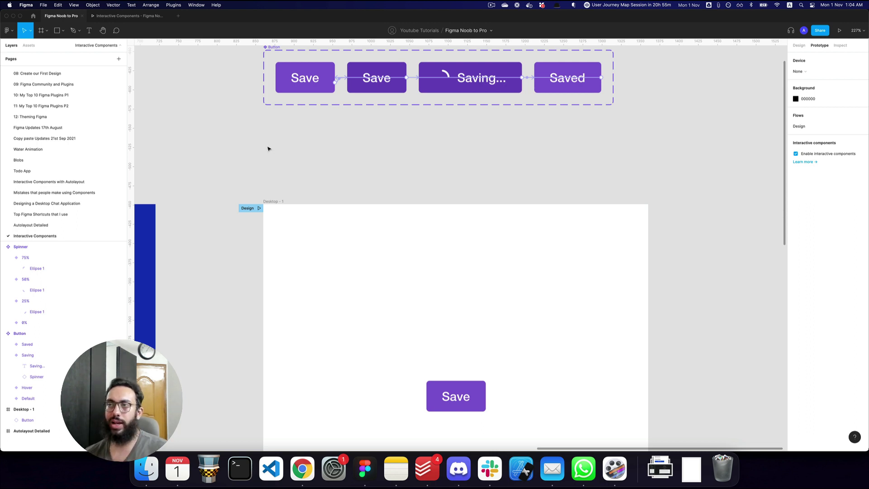
Draw a rectangle about 40 × 16 between the Button component set and the Desktop - 1 frame, with corner radius 25.
key(a)
key(v)
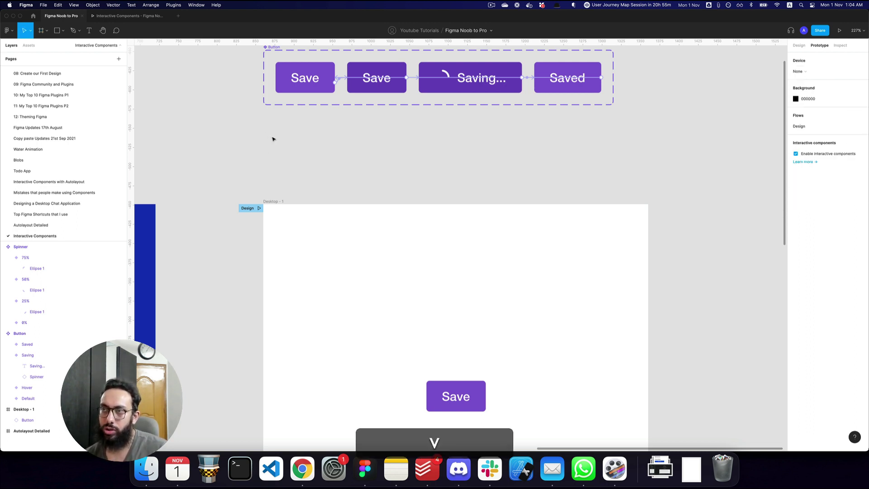
key(r)
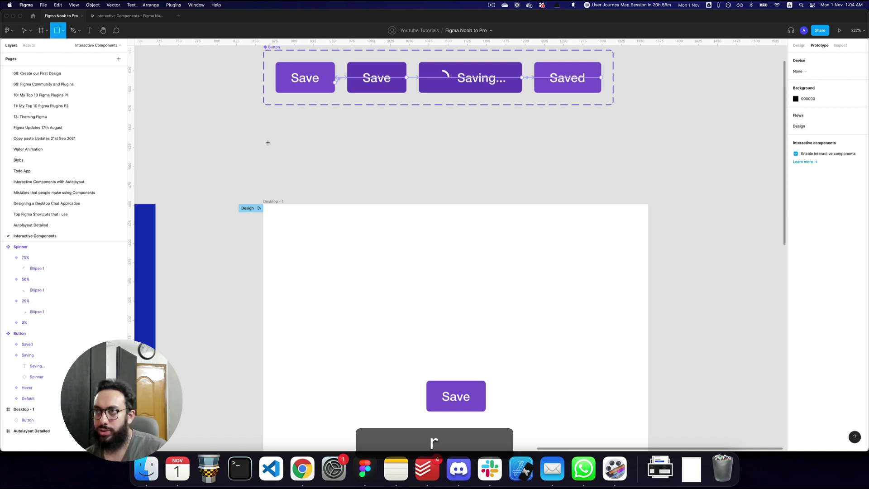
mouse_move(268, 143)
mouse_down()
mouse_move(312, 155)
mouse_move(299, 156)
mouse_up()
key(z)
click(294, 152)
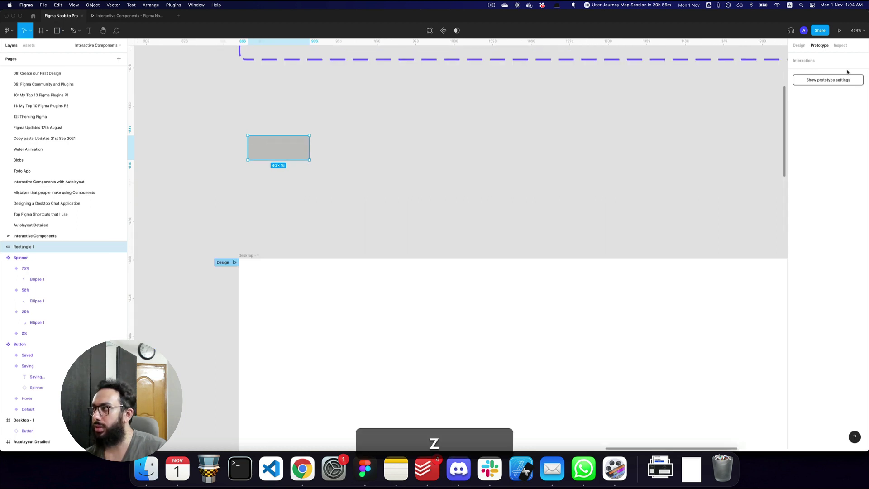
click(799, 46)
click(837, 96)
text(25)
key(Return)
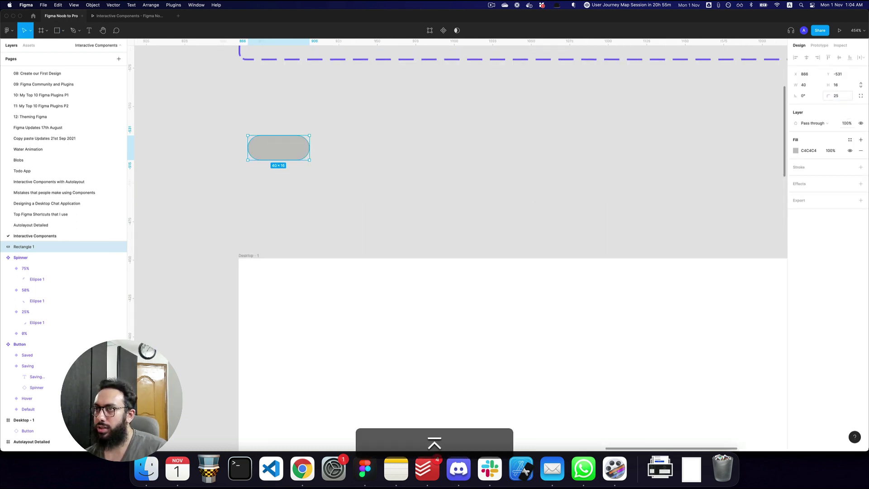
Fill the rounded rectangle with the Gray:200 color style and reduce its height to 12.
click(796, 150)
click(707, 163)
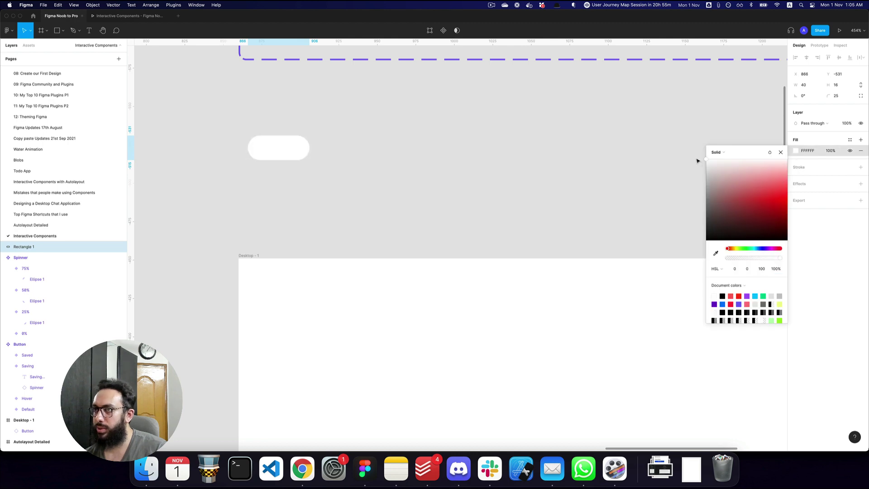
click(850, 140)
text(gray)
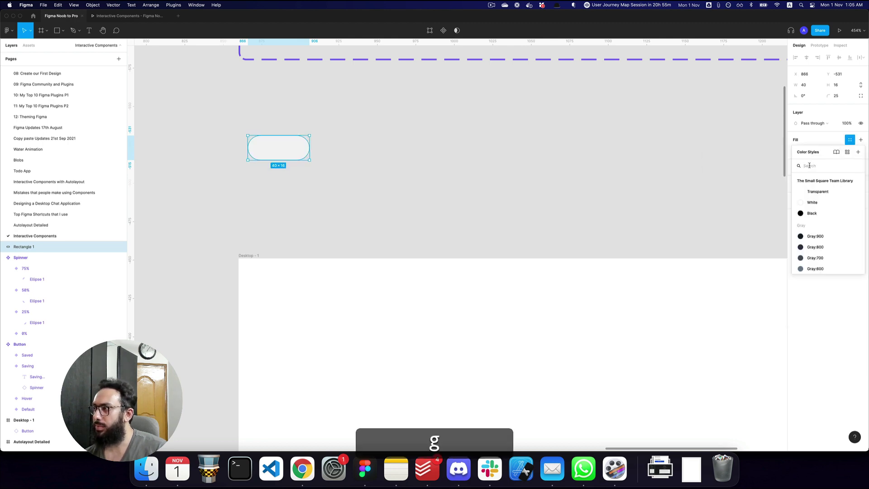
scroll(821, 249, down, 2)
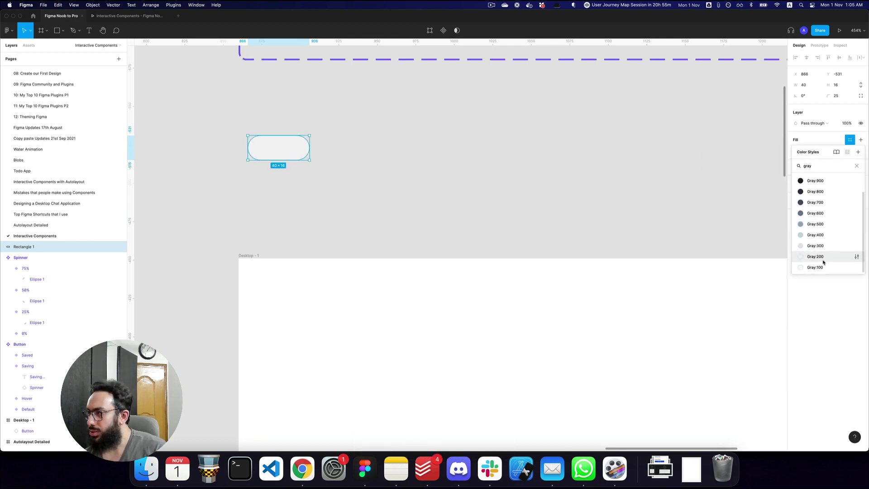
click(823, 258)
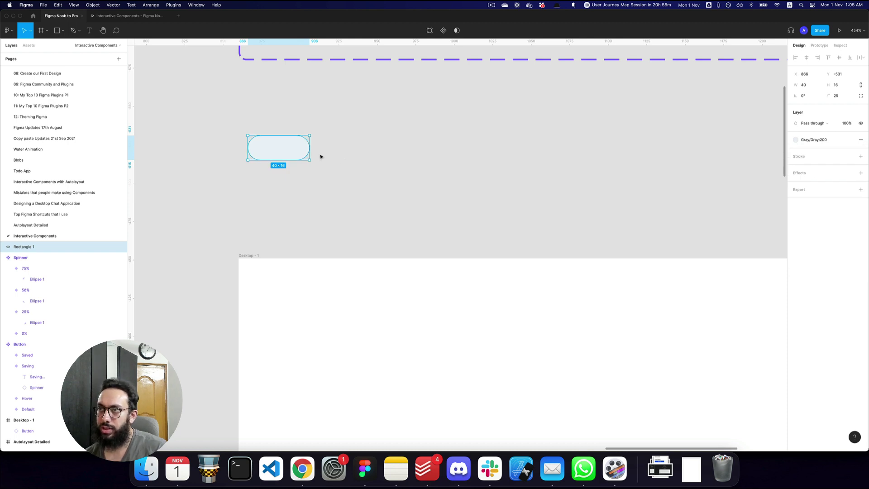
drag(281, 159, 283, 154)
click(267, 129)
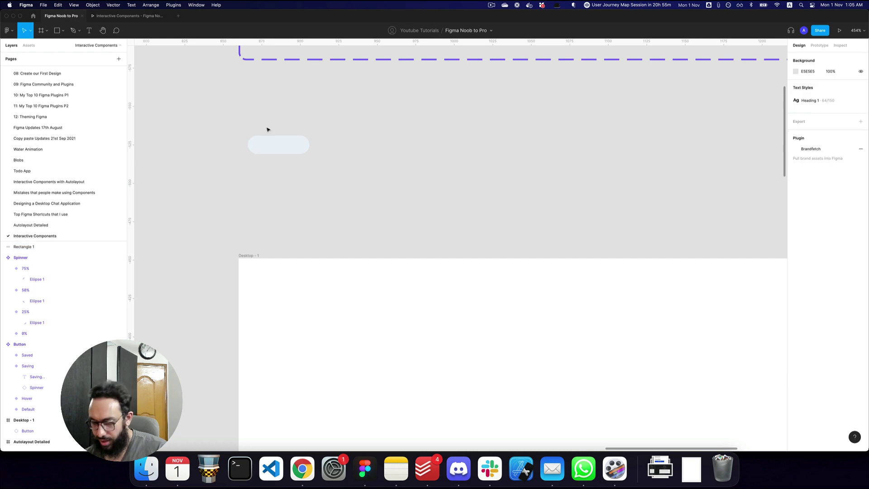
Draw a circle about 18 × 18 over the left end of the rounded rectangle as the toggle knob.
key(o)
drag(248, 130, 275, 161)
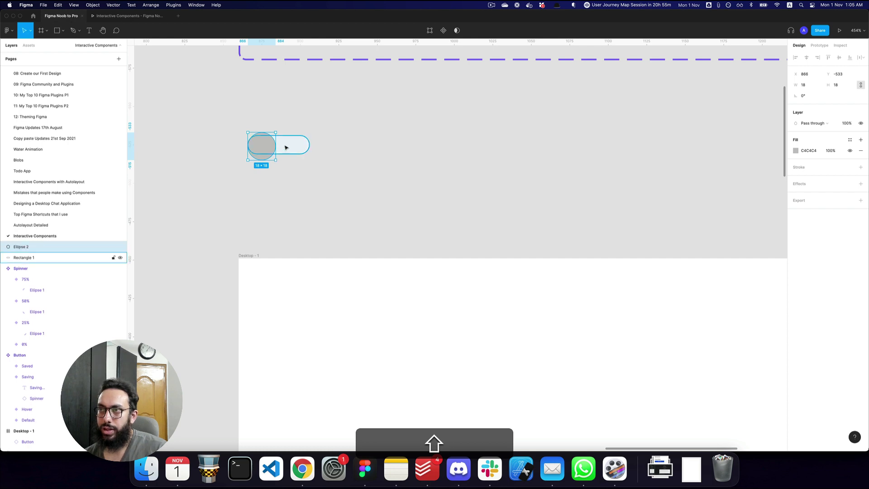
shift+click(286, 147)
key(super+z)
scroll(277, 147, up, 2)
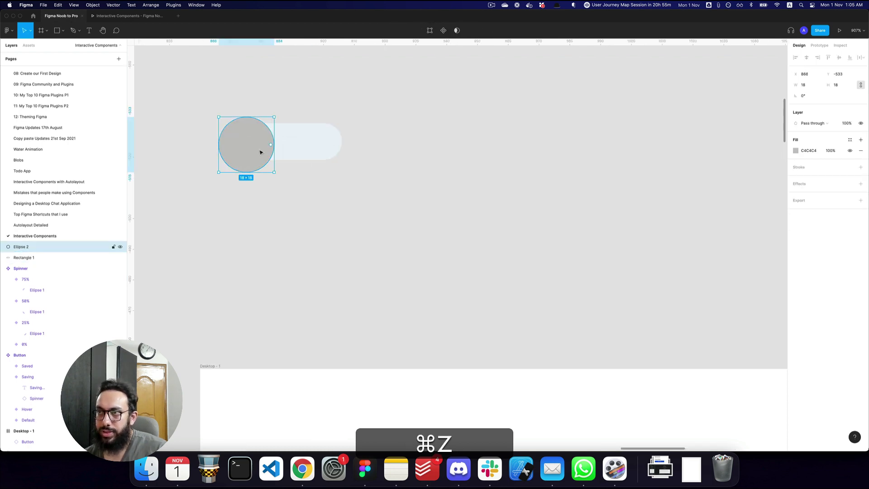
Frame the circle and the rounded rectangle together and center both shapes vertically within the frame.
shift+click(311, 144)
key(super+alt+g)
click(362, 148)
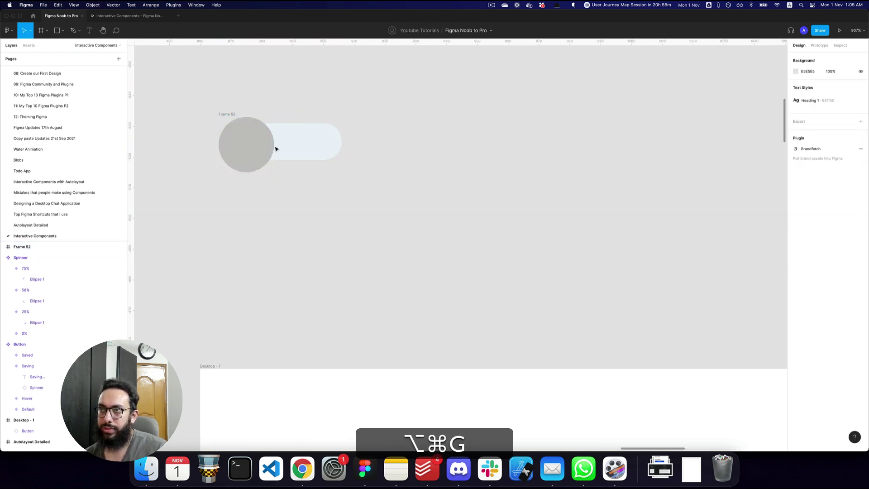
click(260, 148)
key(alt+v)
click(305, 144)
key(alt+shift+v)
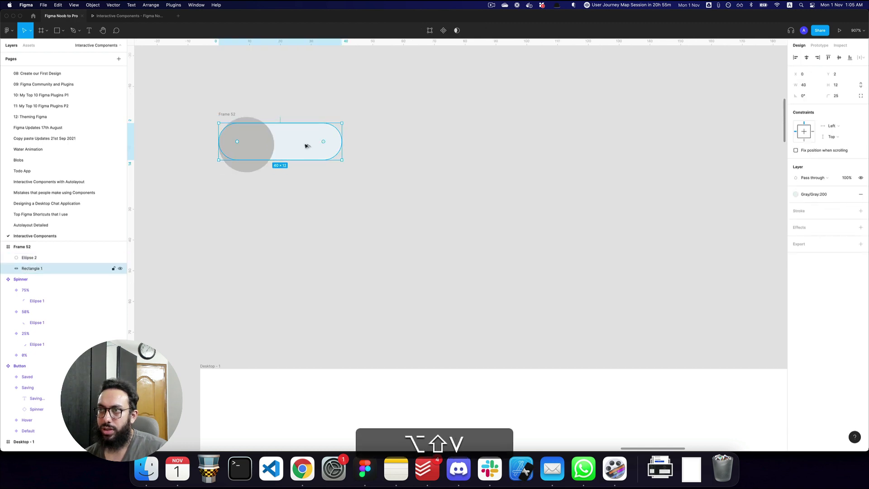
click(406, 148)
Rename the new frame Toggle/Default and turn it into a component.
click(228, 116)
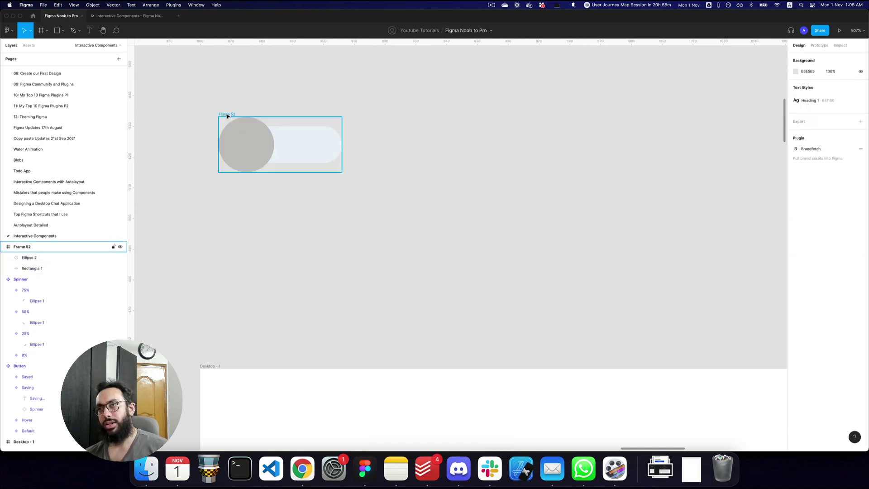
key(super+r)
text(Toggle)
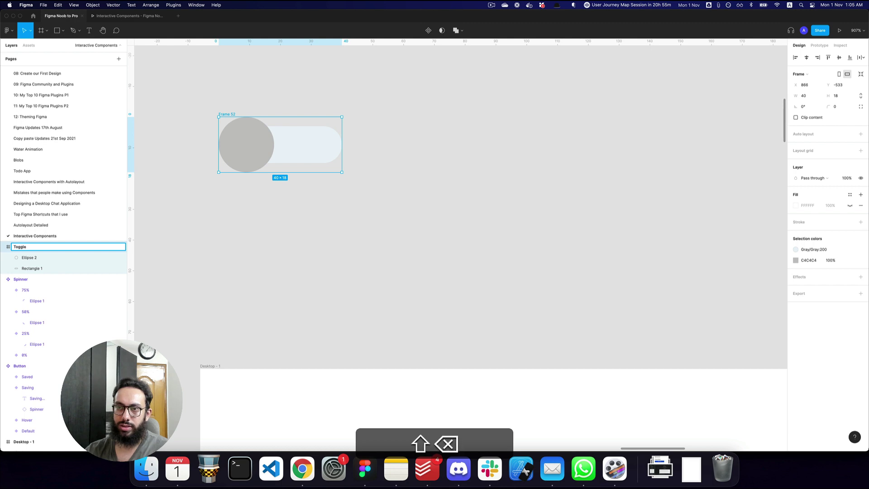
text(/Default)
key(Return)
key(alt+super+k)
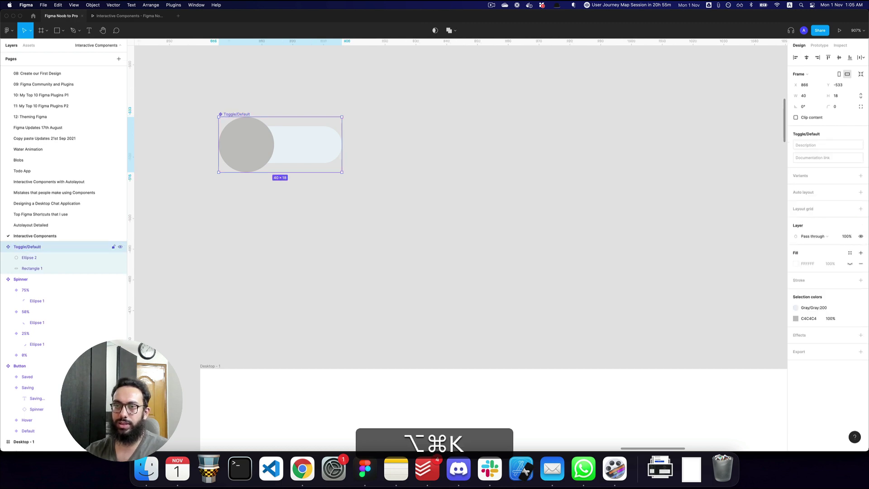
alt+click(262, 118)
drag(262, 118, 352, 128)
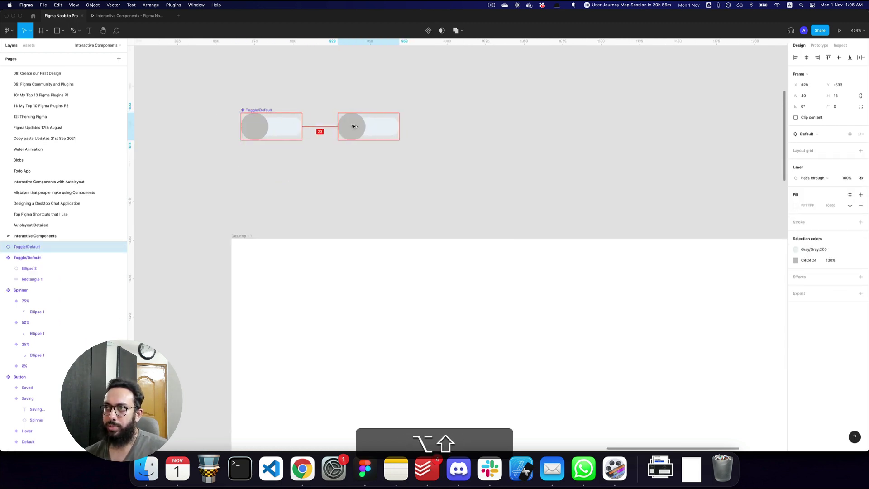
key(alt+shift+super+x)
Add a second variant to the Toggle/Default component and move the resulting set clear of the Desktop - 1 frame.
click(269, 111)
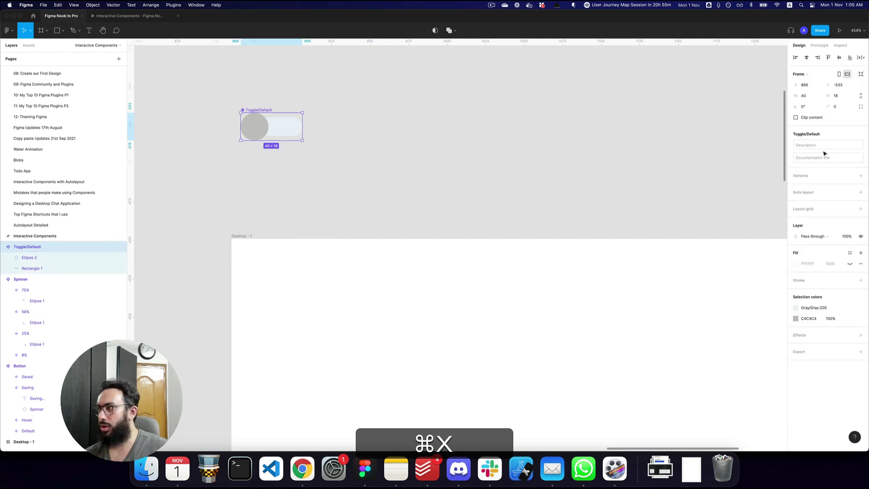
click(860, 176)
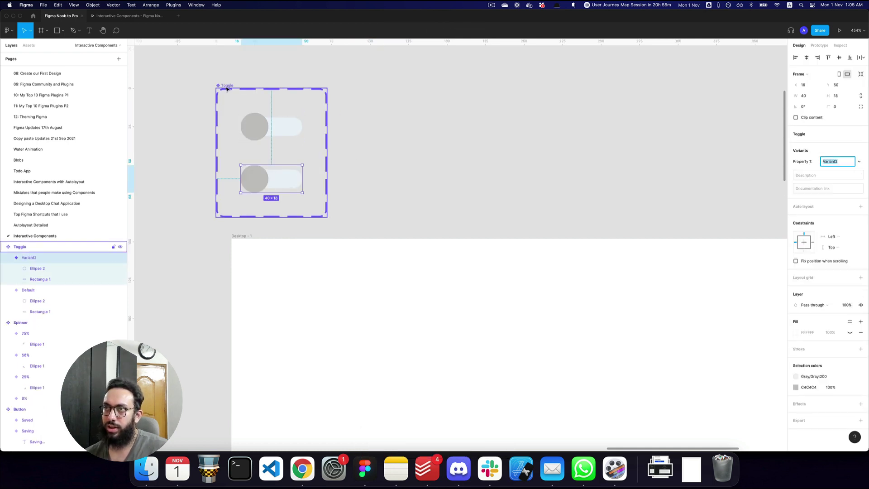
drag(226, 86, 243, 77)
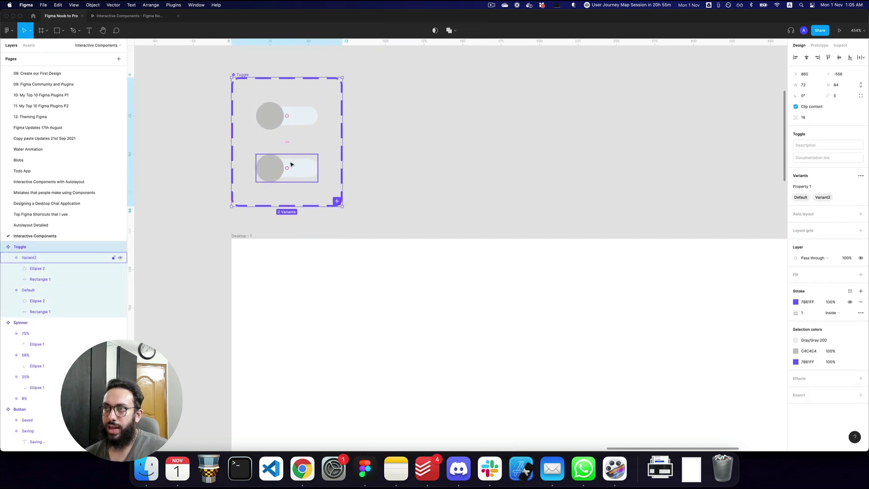
Move the circle in the Toggle's Variant2 to the right end of its track.
double_click(274, 169)
drag(274, 169, 309, 169)
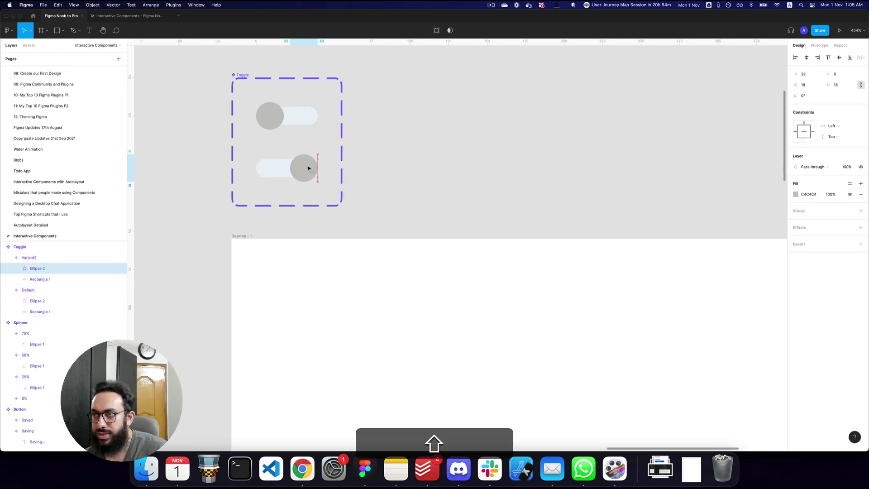
click(269, 120)
double_click(269, 120)
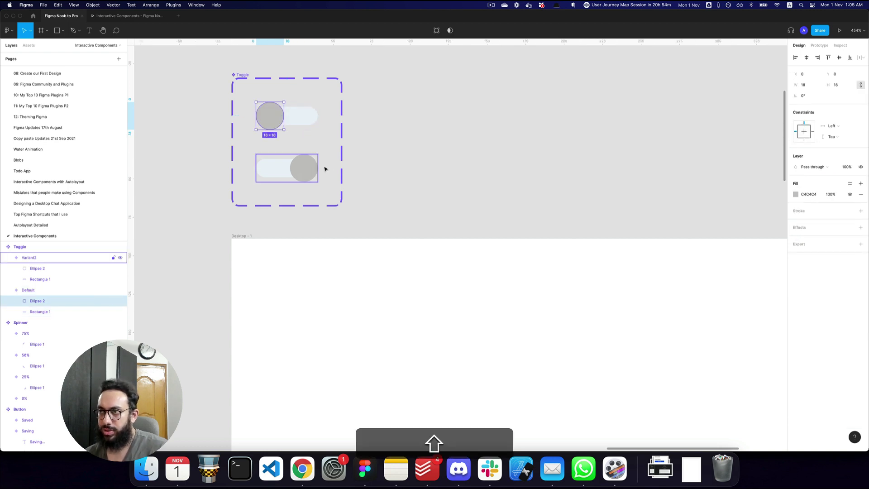
Apply the Blue:600 color style to the circle in the Toggle's Variant2.
click(306, 168)
super+click(306, 167)
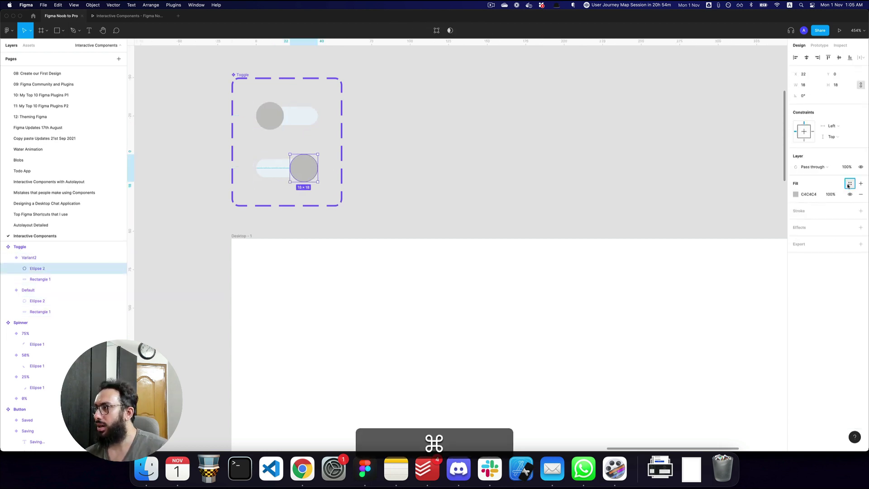
click(849, 184)
text(g)
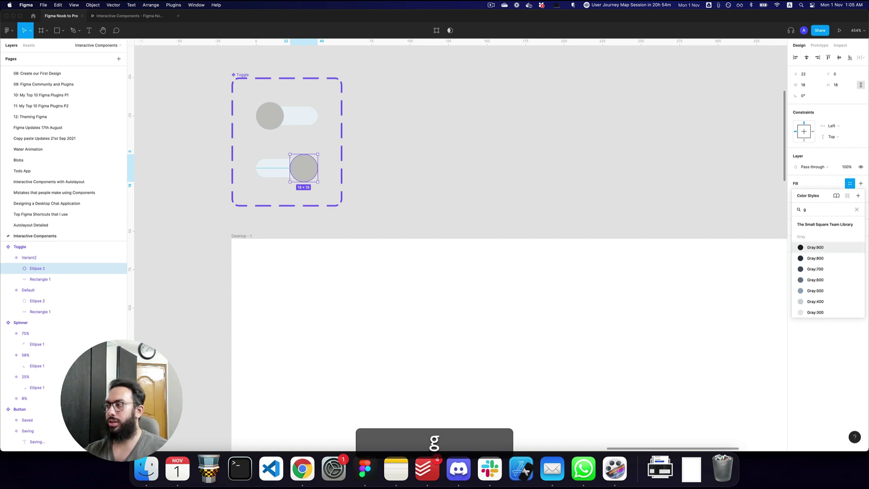
text(ree)
key(cmd+BackSpace)
text(blue)
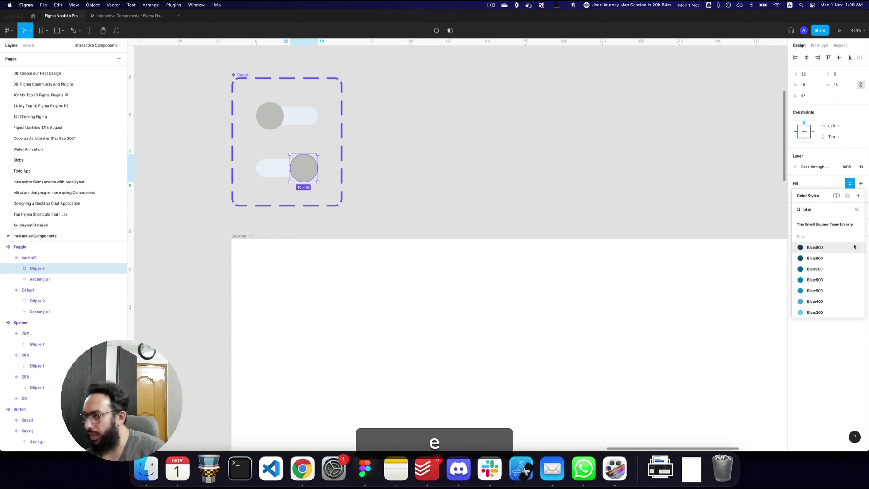
click(828, 279)
Change the track fill in the Toggle's Variant2 to the Blue:100 color style.
key(Tab)
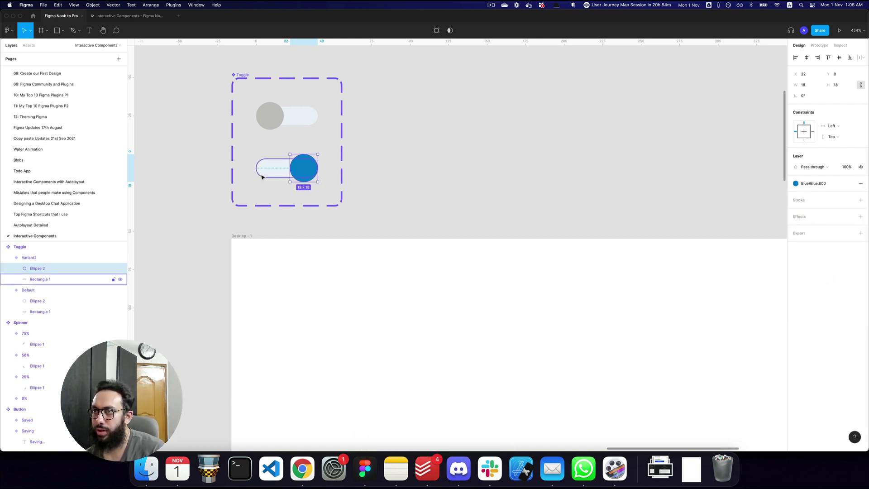
click(820, 183)
text(blu)
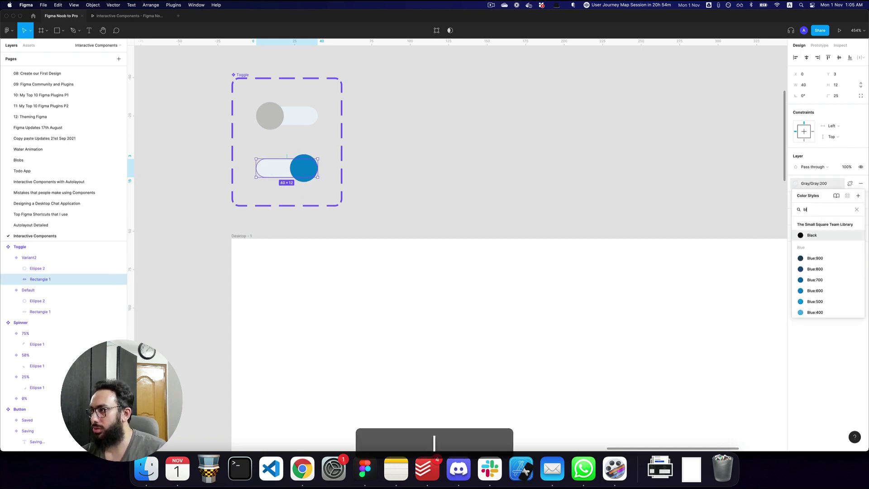
key(Down)
key(Down)
key(Down)
key(Down)
key(Down)
key(Down)
key(Down)
key(Down)
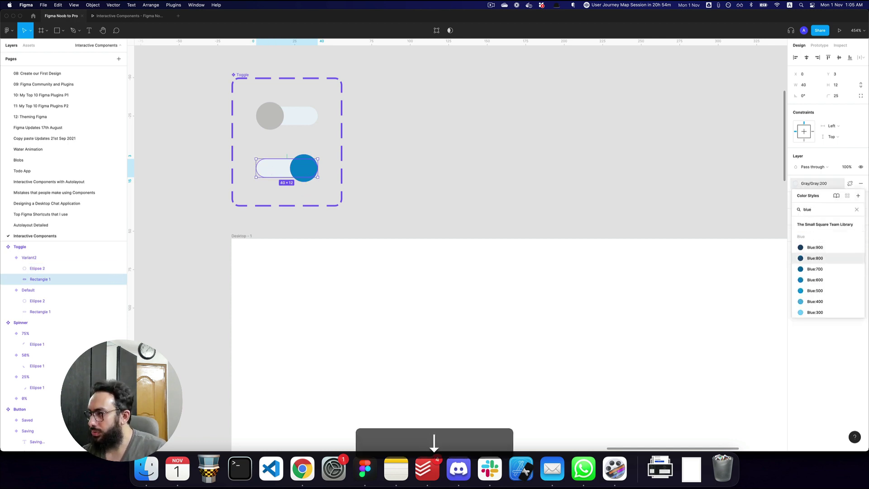
key(Return)
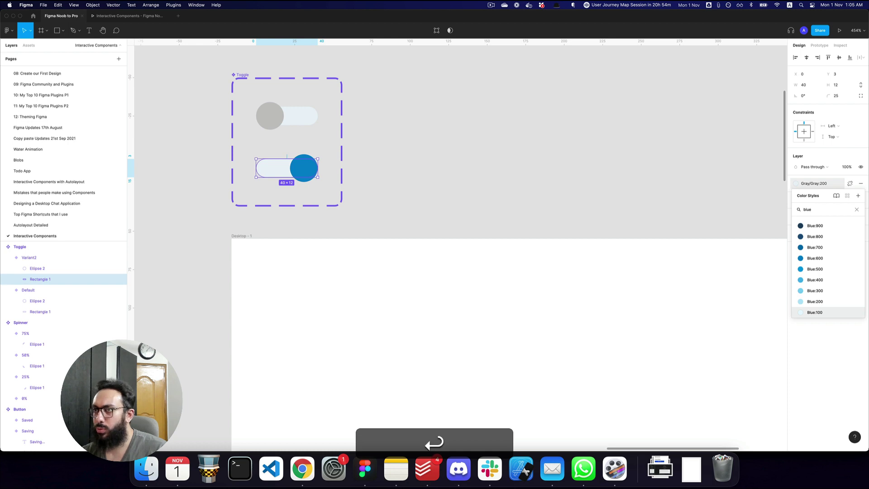
click(520, 181)
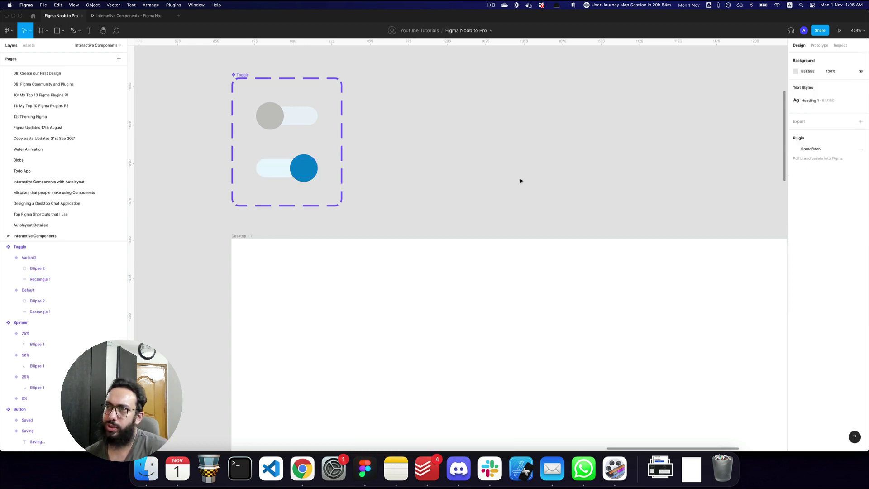
Link the Toggle's Default variant to Variant2 with an On click, Change to, Smart animate, Linear 300 ms interaction.
click(294, 129)
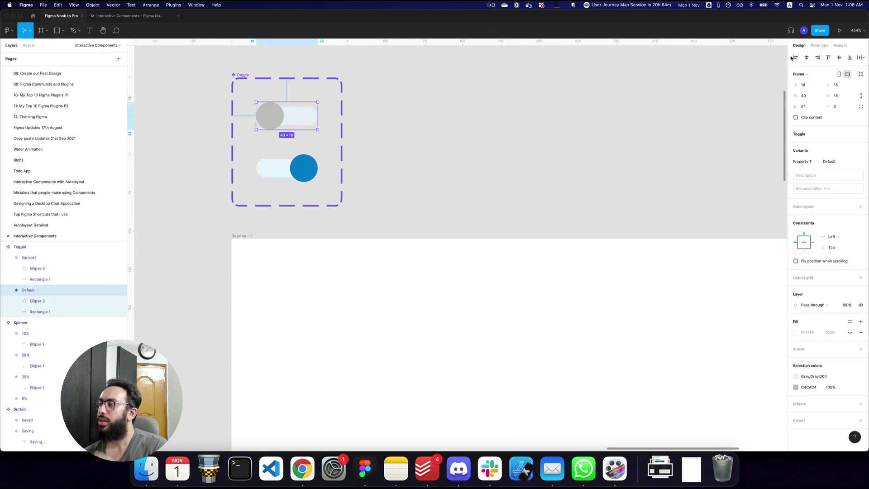
key(shift+e)
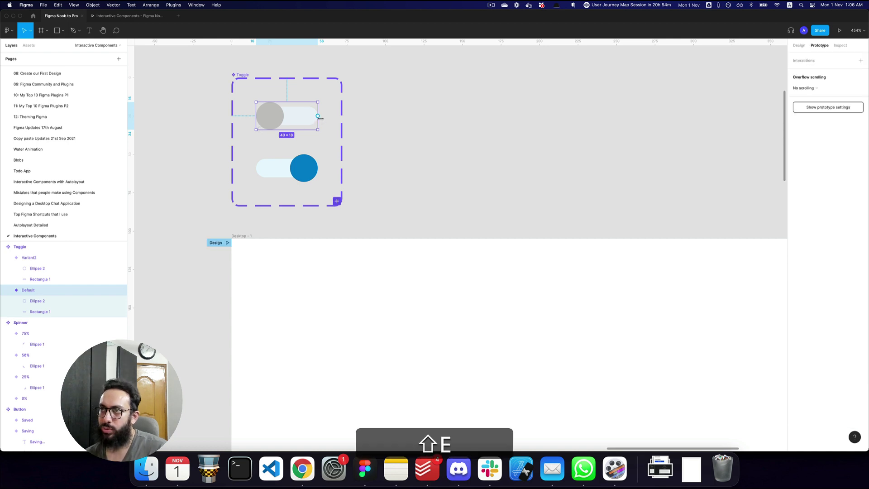
drag(319, 116, 312, 165)
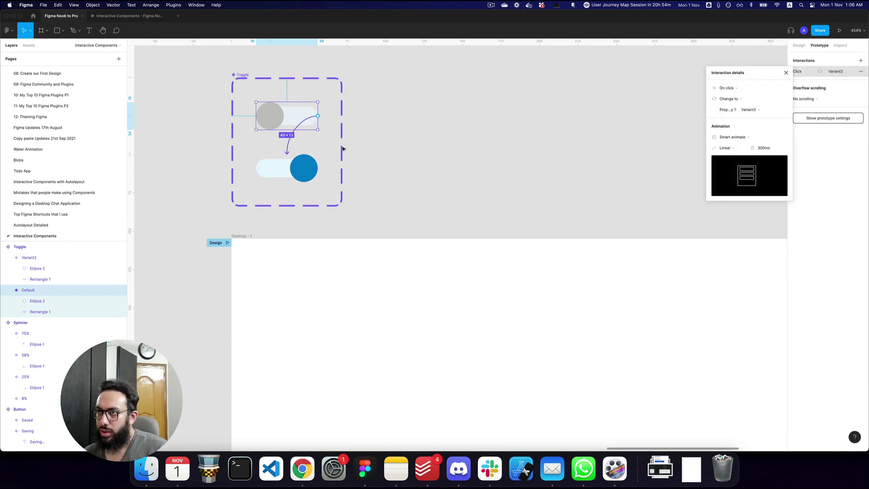
Link the Toggle's Variant2 back to its Default variant with an On click, Change to, Smart animate, Linear 300 ms interaction.
click(318, 170)
key(shift+e)
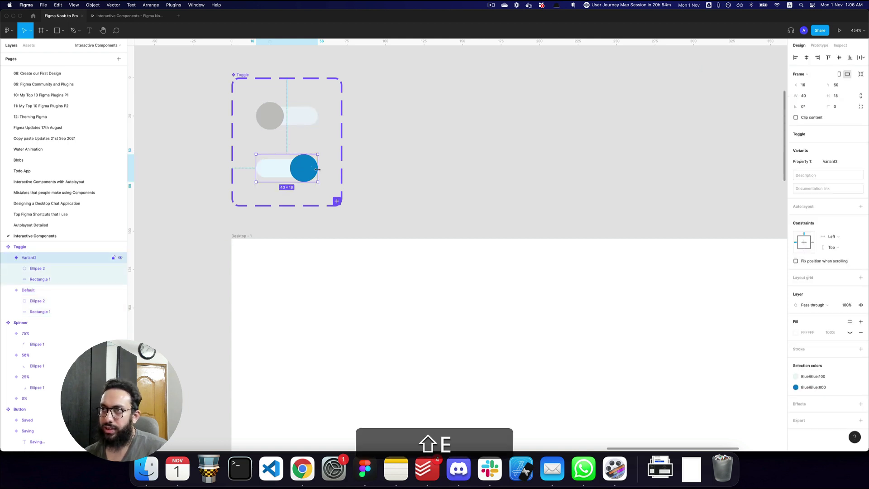
key(shift+e)
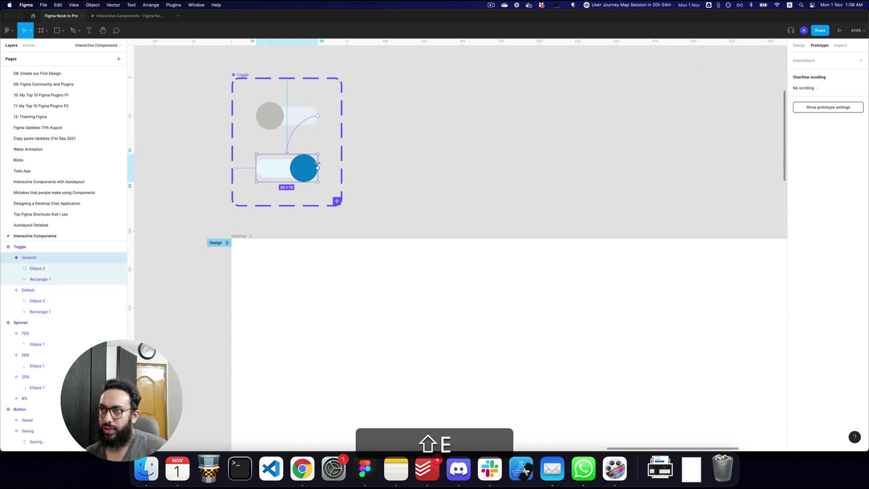
click(270, 115)
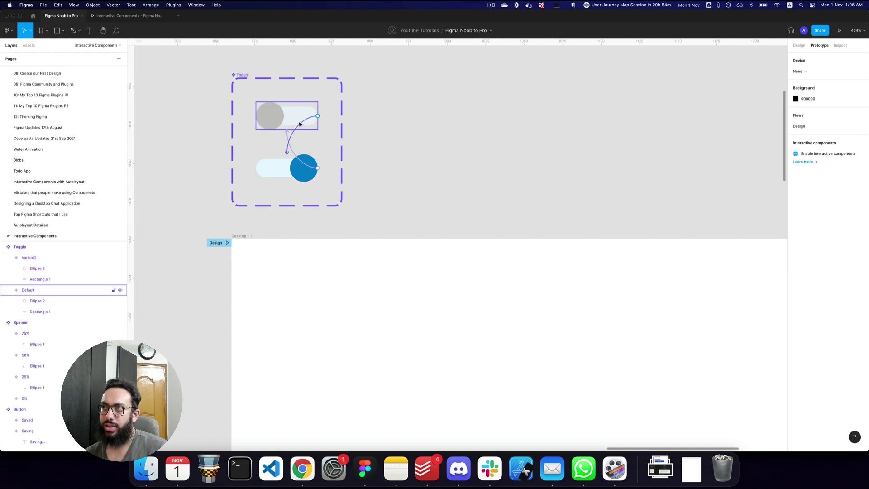
Place a Default Toggle instance in the Desktop - 1 frame above the Save button, centered horizontally.
key(z)
click(291, 121)
drag(291, 121, 446, 312)
key(alt+h)
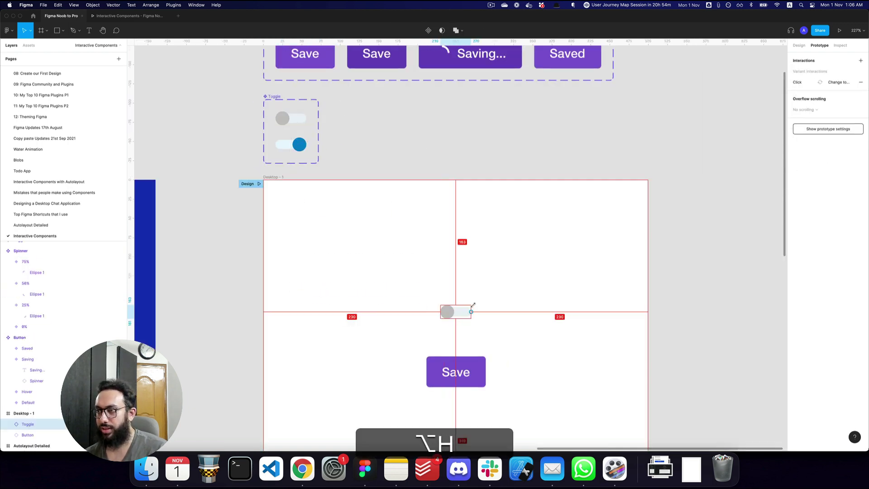
key(alt+v)
key(super+z)
key(super+shift+z)
Test the Toggle in the prototype preview by switching it on and back off.
key(super+shift+3)
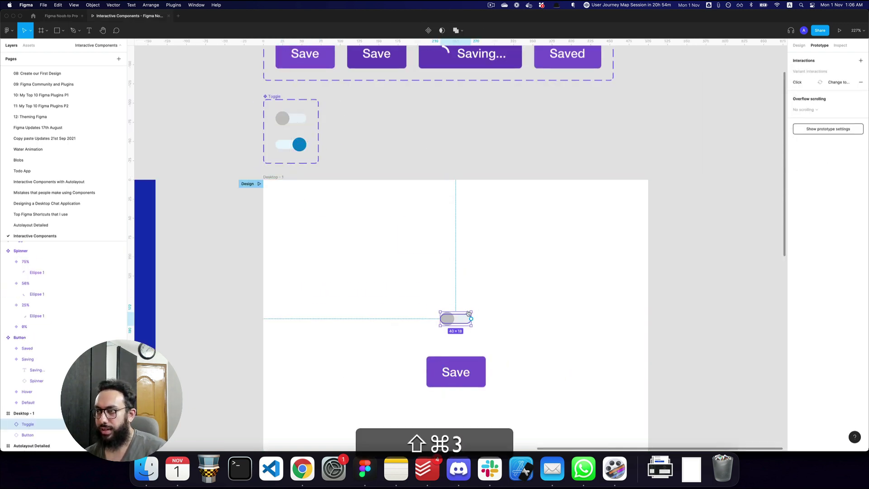
click(432, 183)
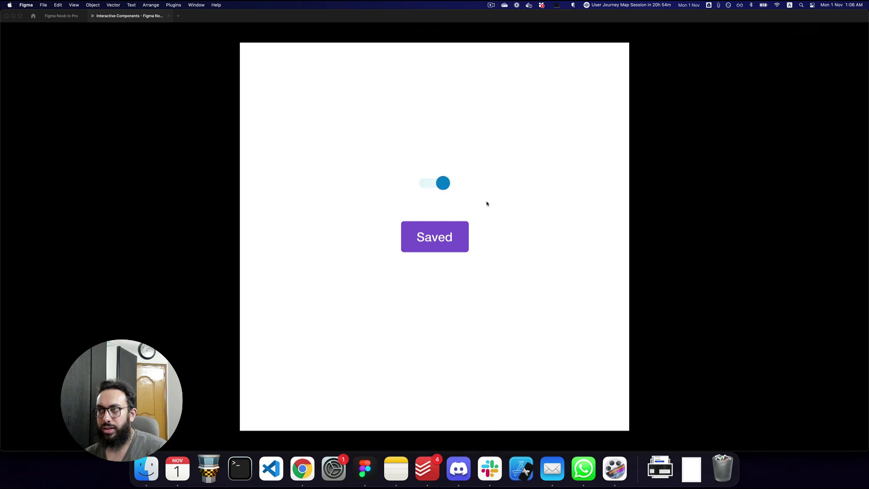
click(445, 189)
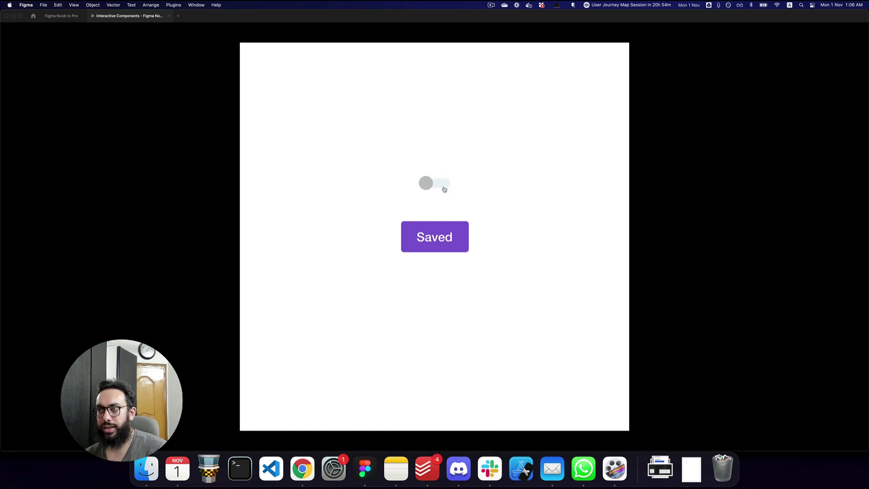
Change the trigger of the Toggle's Variant2-to-Default interaction to On drag.
key(super+2)
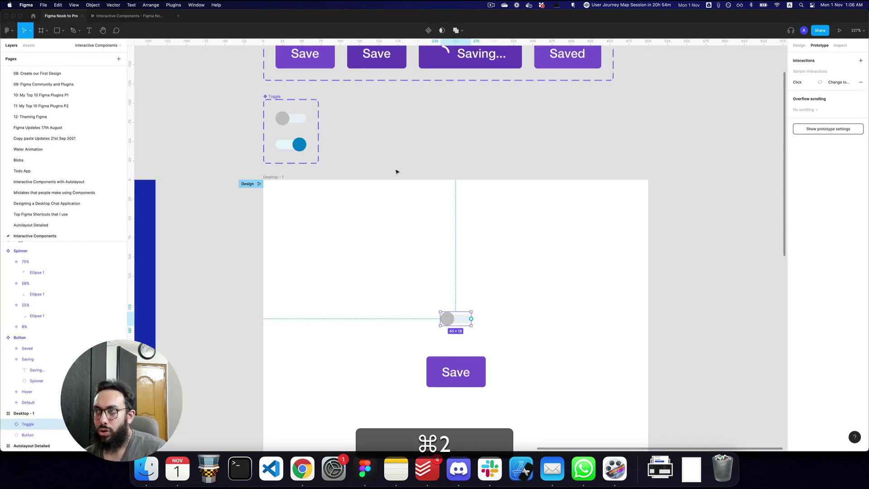
click(298, 121)
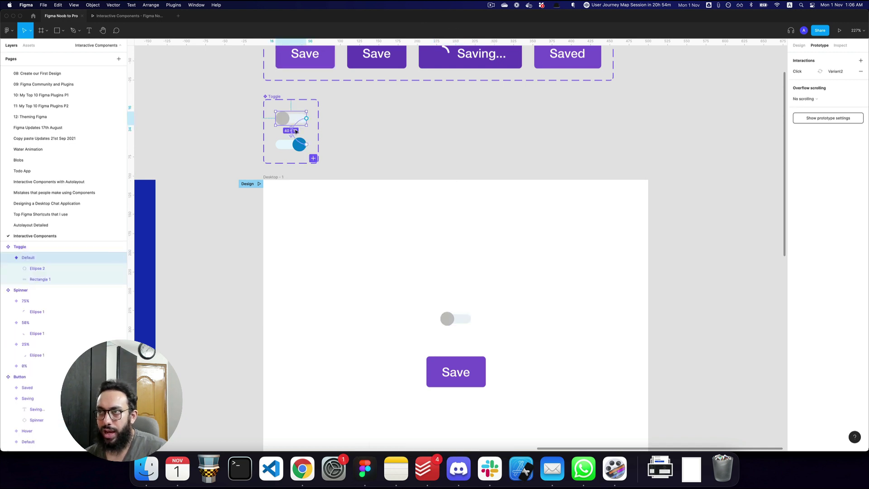
click(294, 132)
click(729, 88)
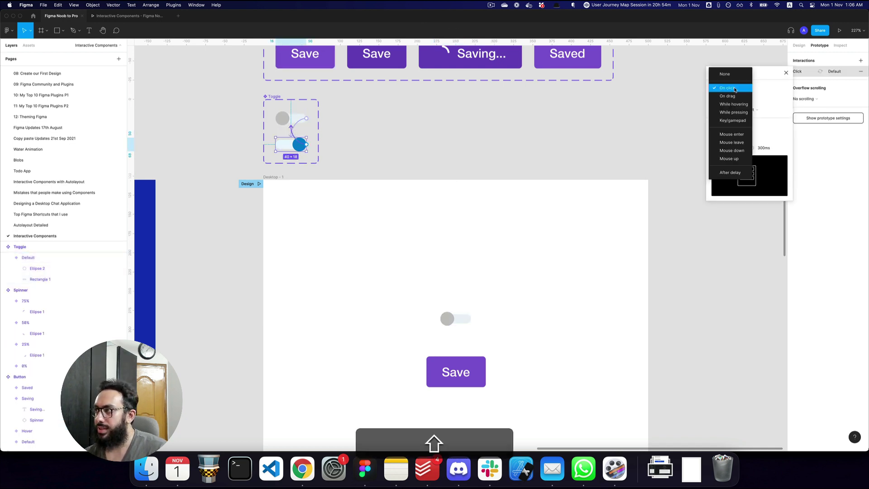
click(727, 96)
Change the trigger of the Toggle's Default-to-Variant2 interaction to On drag.
key(z)
click(287, 119)
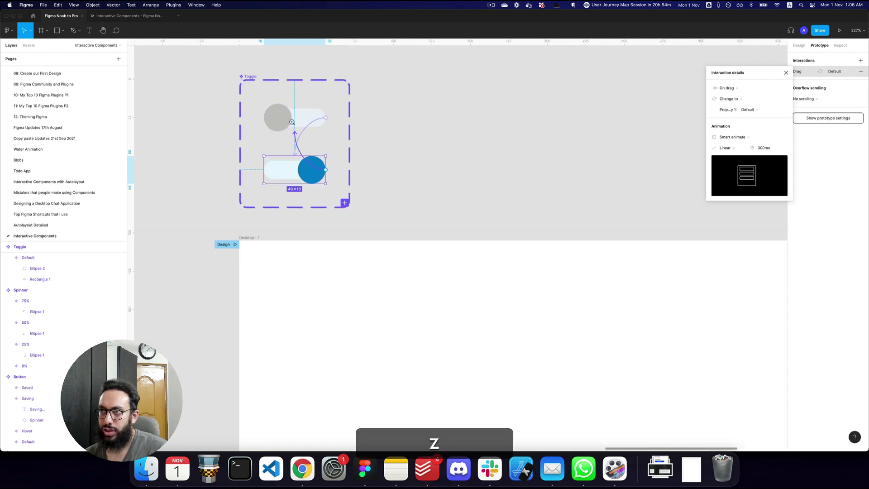
click(287, 119)
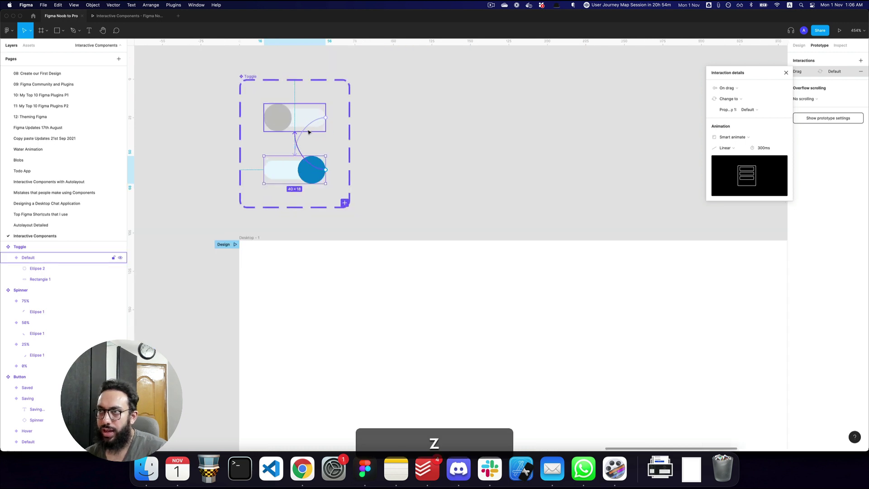
click(729, 88)
Restart the prototype preview and test sliding the Toggle's circle back and forth between its two states.
key(super+3)
key(r)
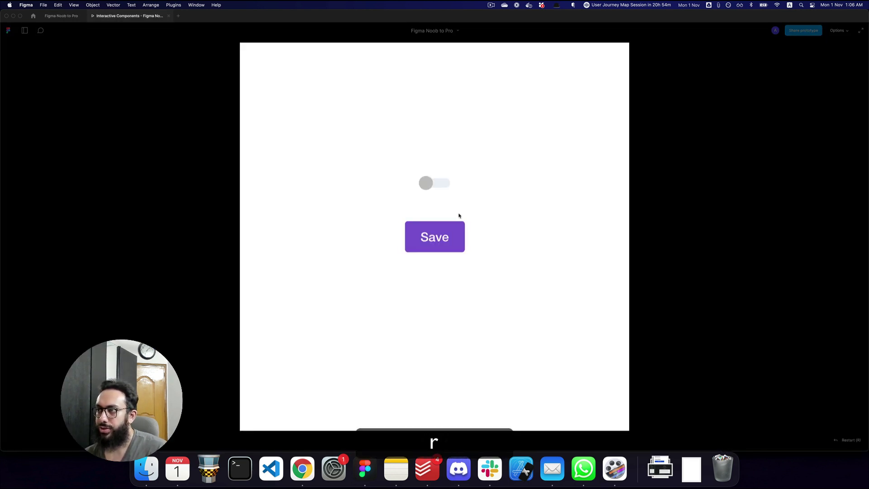
click(428, 185)
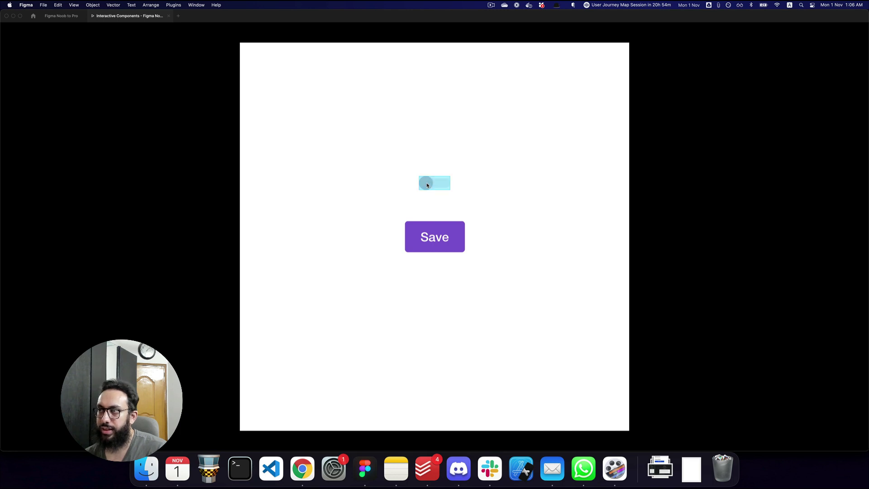
click(434, 185)
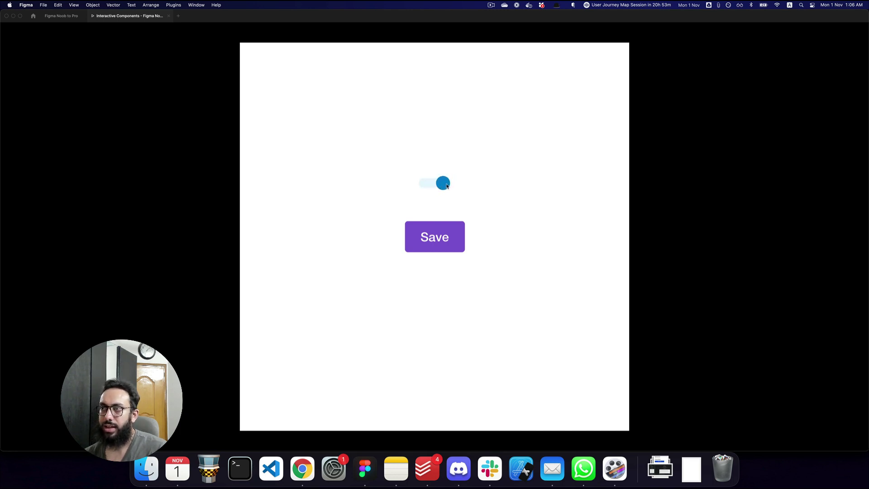
click(443, 186)
click(450, 187)
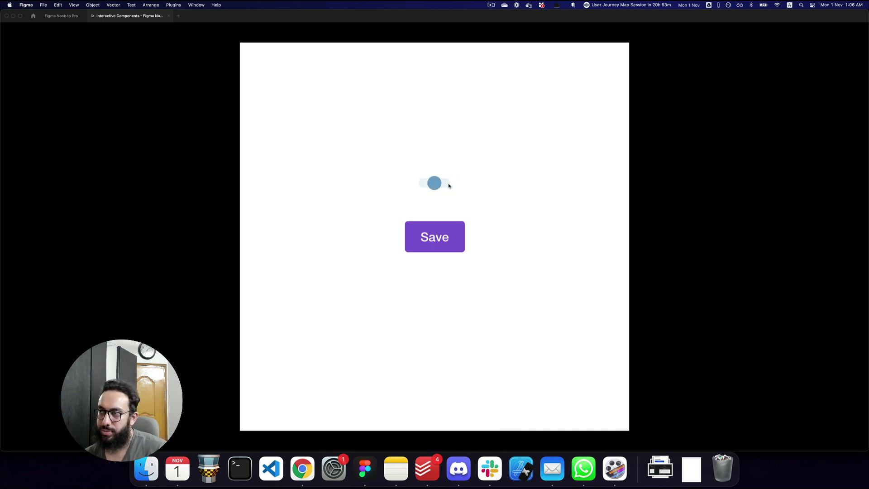
click(451, 186)
click(429, 185)
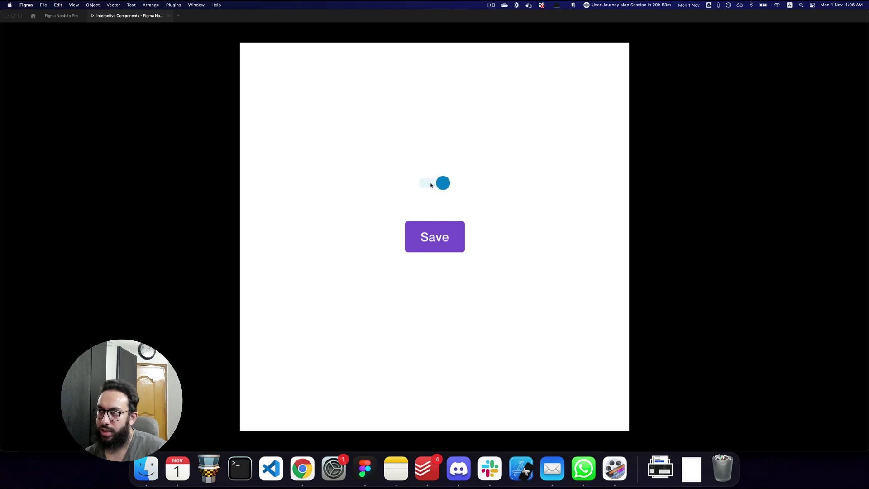
click(434, 185)
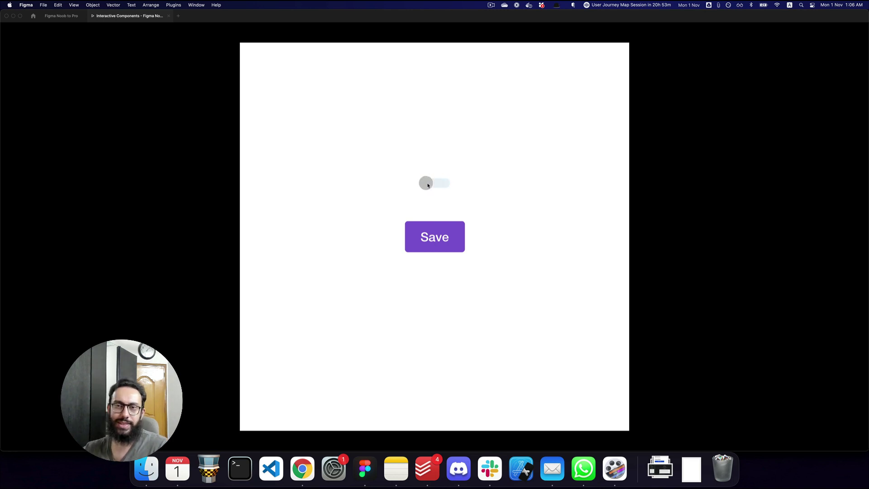